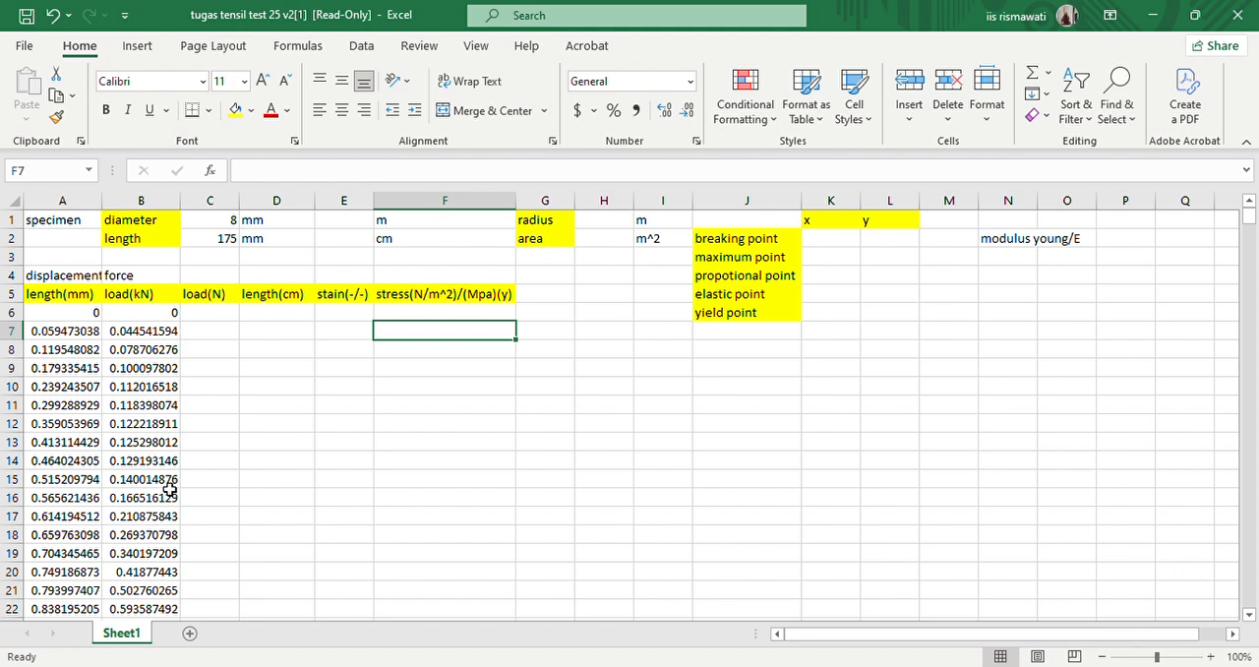
# - Convert the specimen diameter to metres in cell E1 with the formula =C1*10^-3
pyautogui.click(287, 228)
pyautogui.click(416, 226)
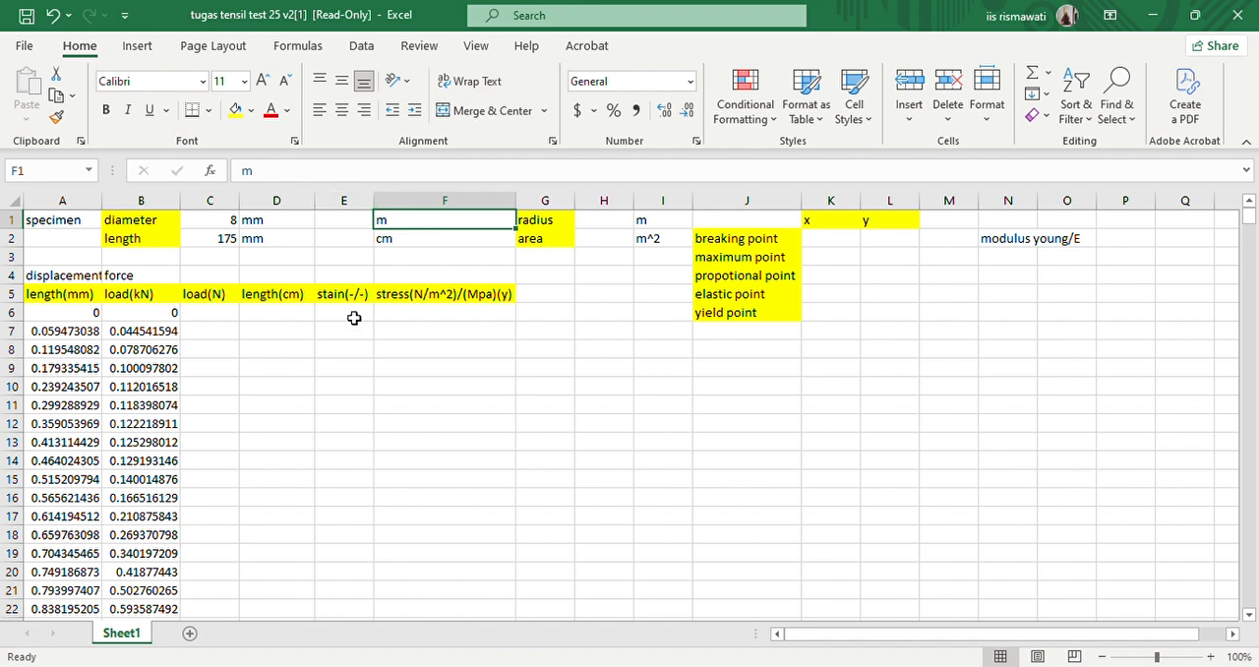
pyautogui.doubleClick(344, 225)
pyautogui.write('=')
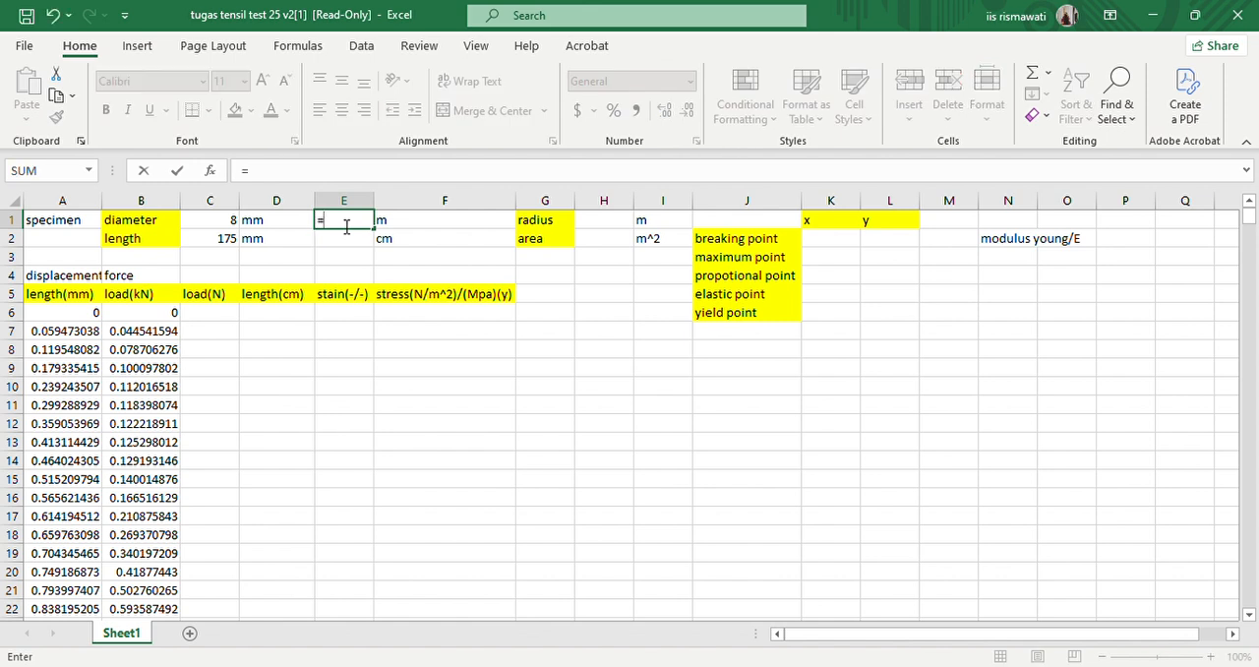
pyautogui.click(228, 226)
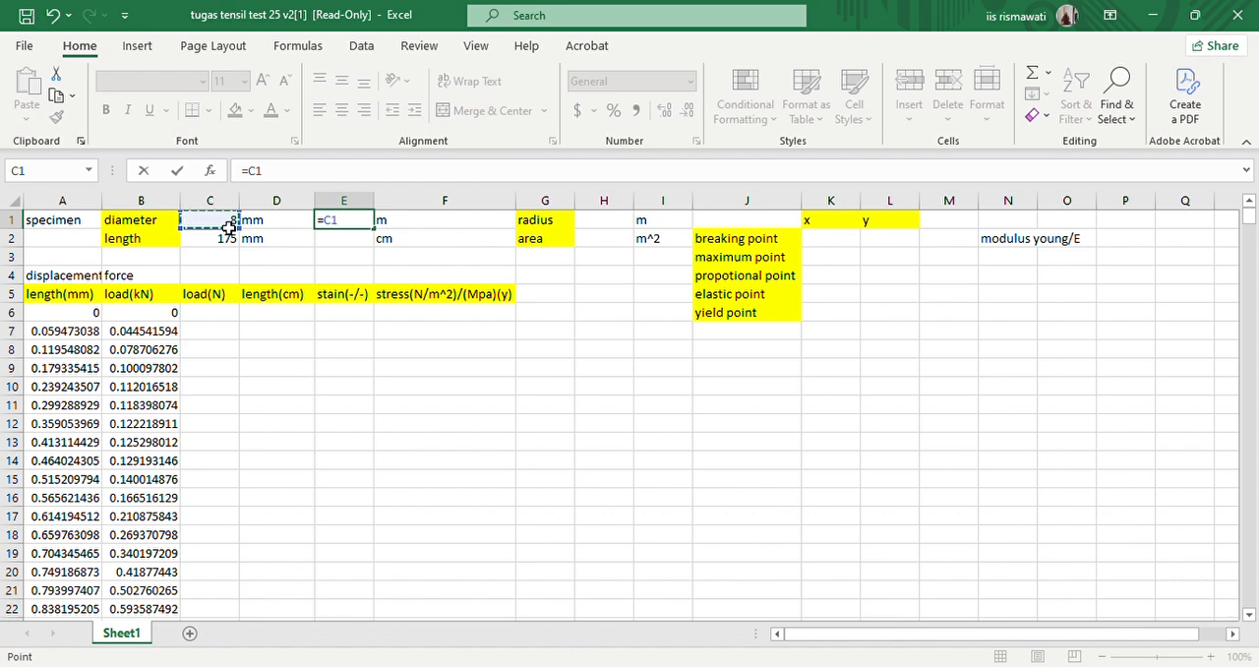
pyautogui.write('*10^-3')
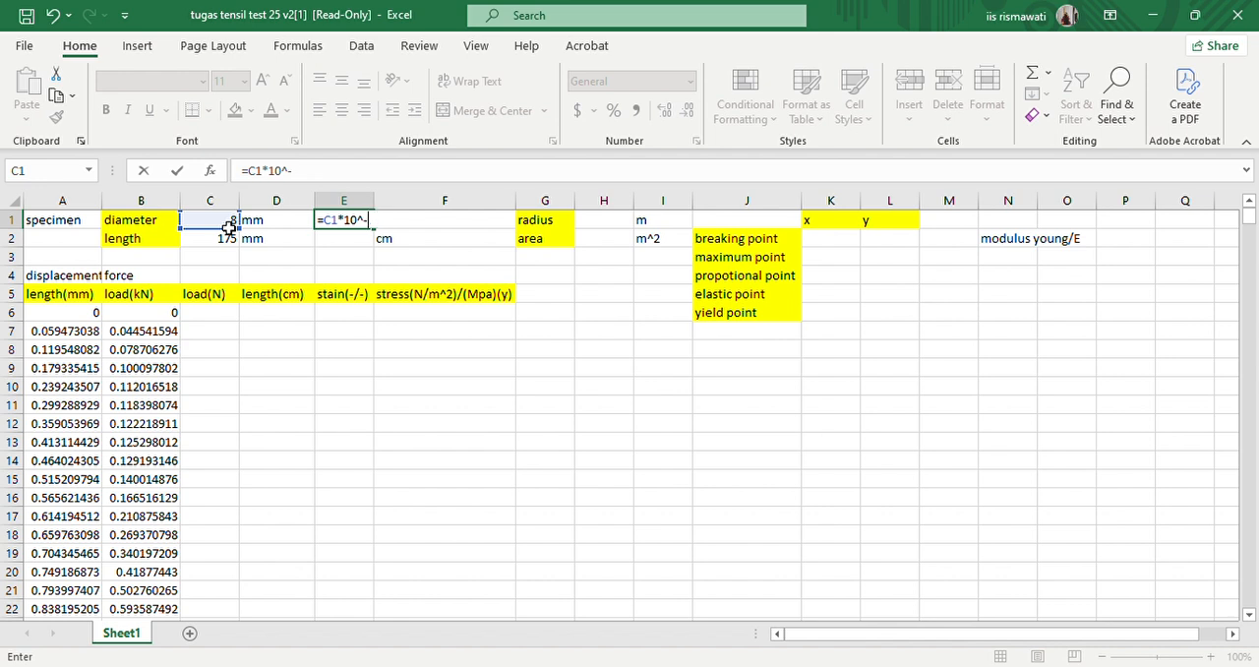
pyautogui.press('Return')
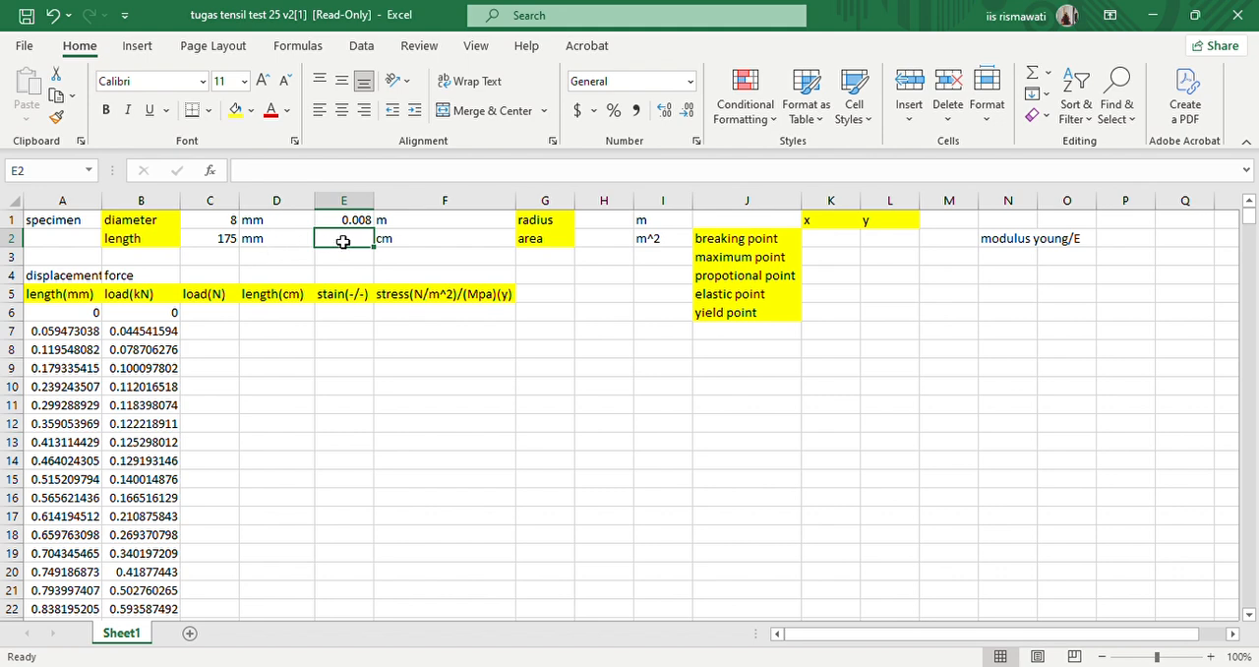
# - Convert the specimen length to centimetres in cell E2 with the formula =C2*10^-1
pyautogui.write('=')
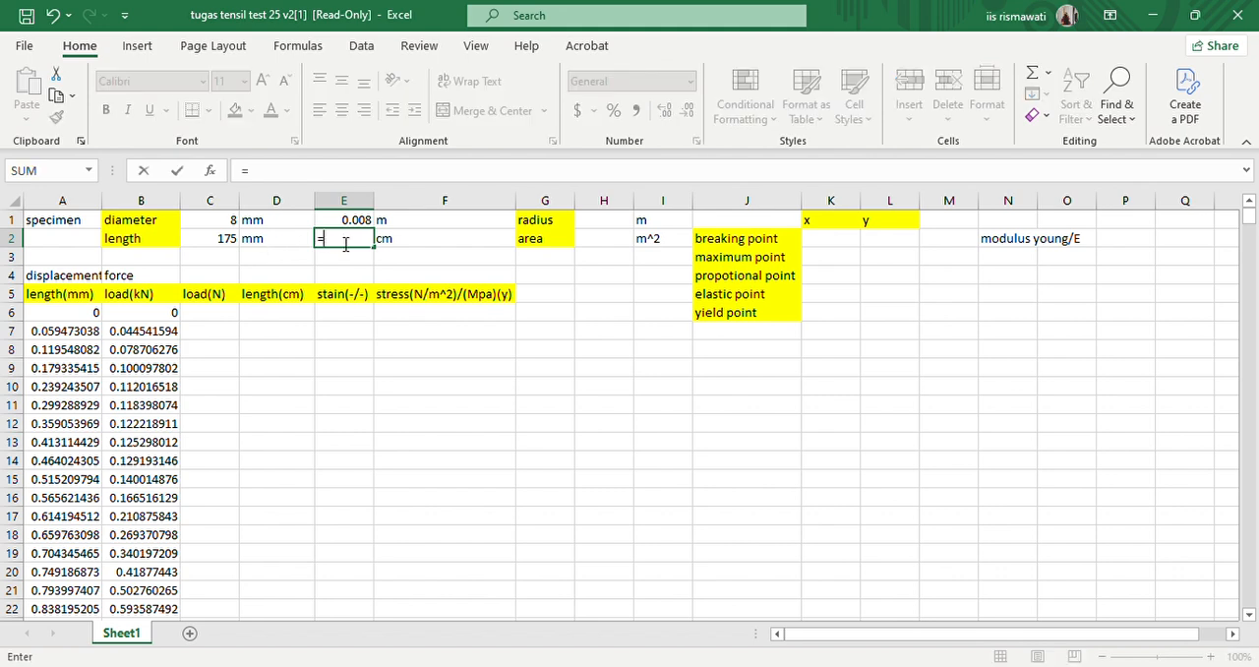
pyautogui.click(226, 242)
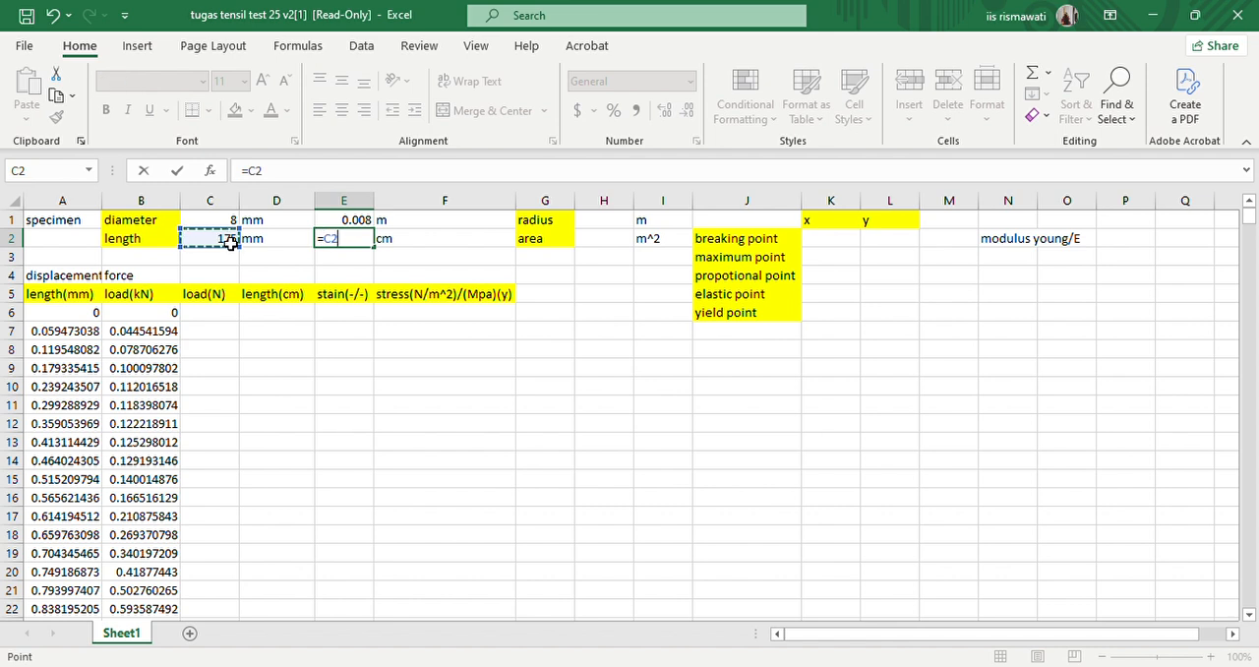
pyautogui.write('*10^-1')
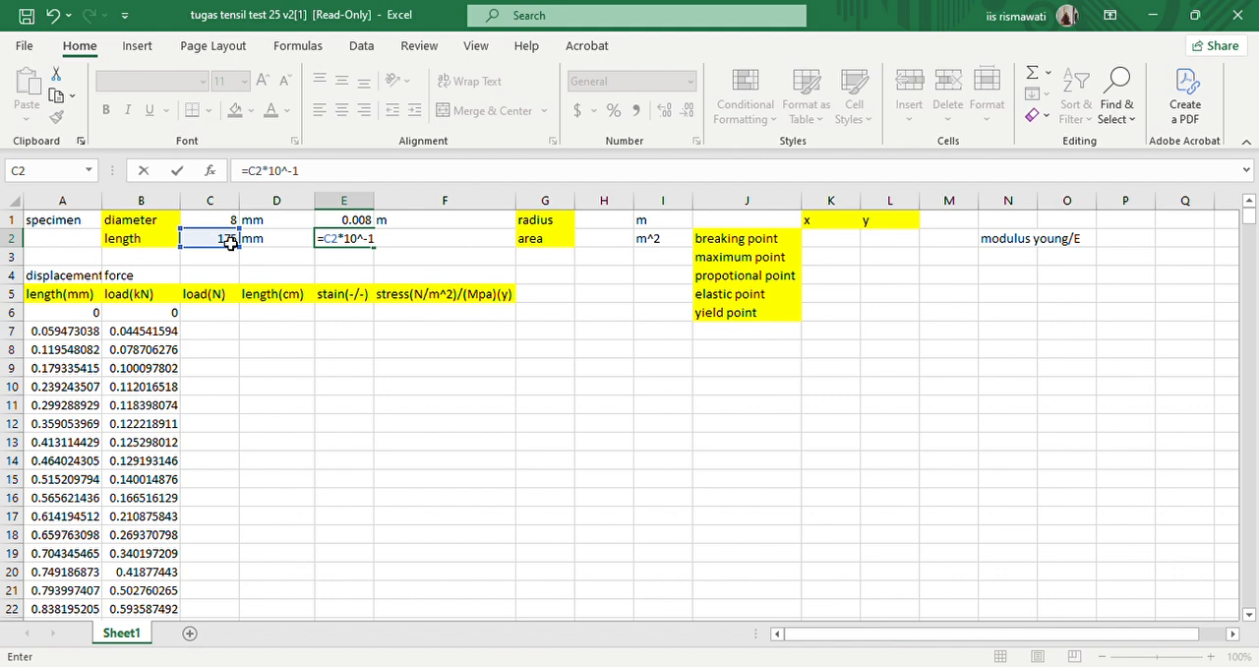
pyautogui.press('Return')
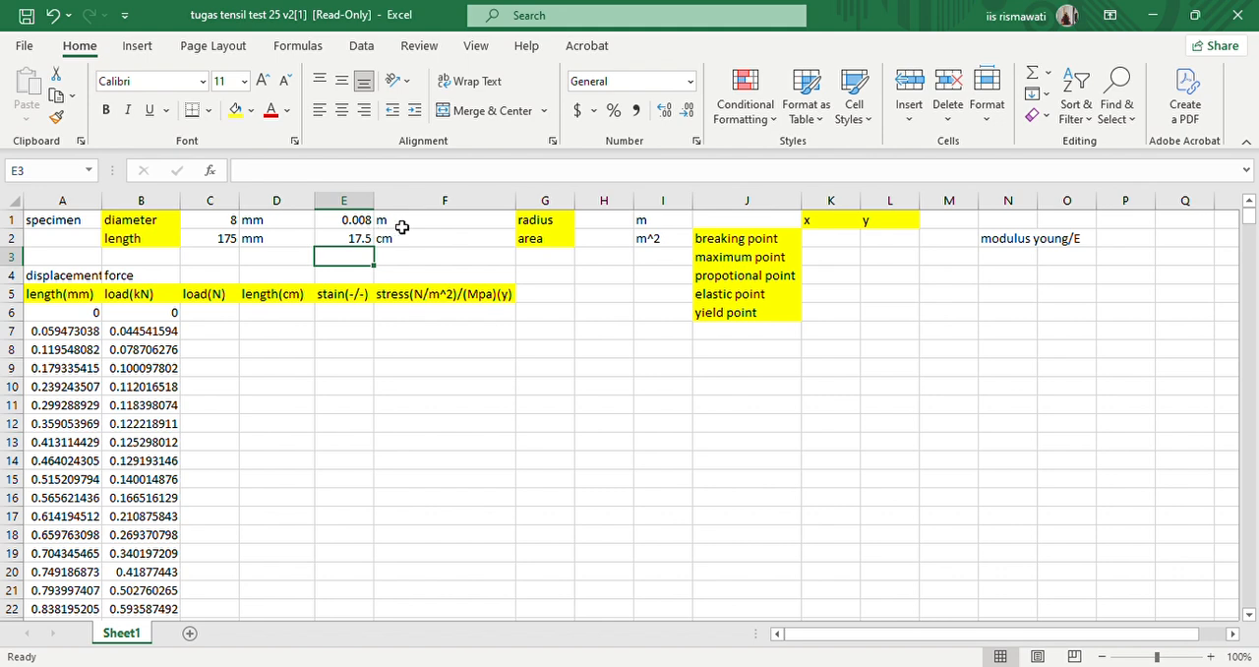
# - Calculate the specimen radius in cell H1 by halving the diameter in metres, using =E1/2
pyautogui.click(601, 223)
pyautogui.write('=')
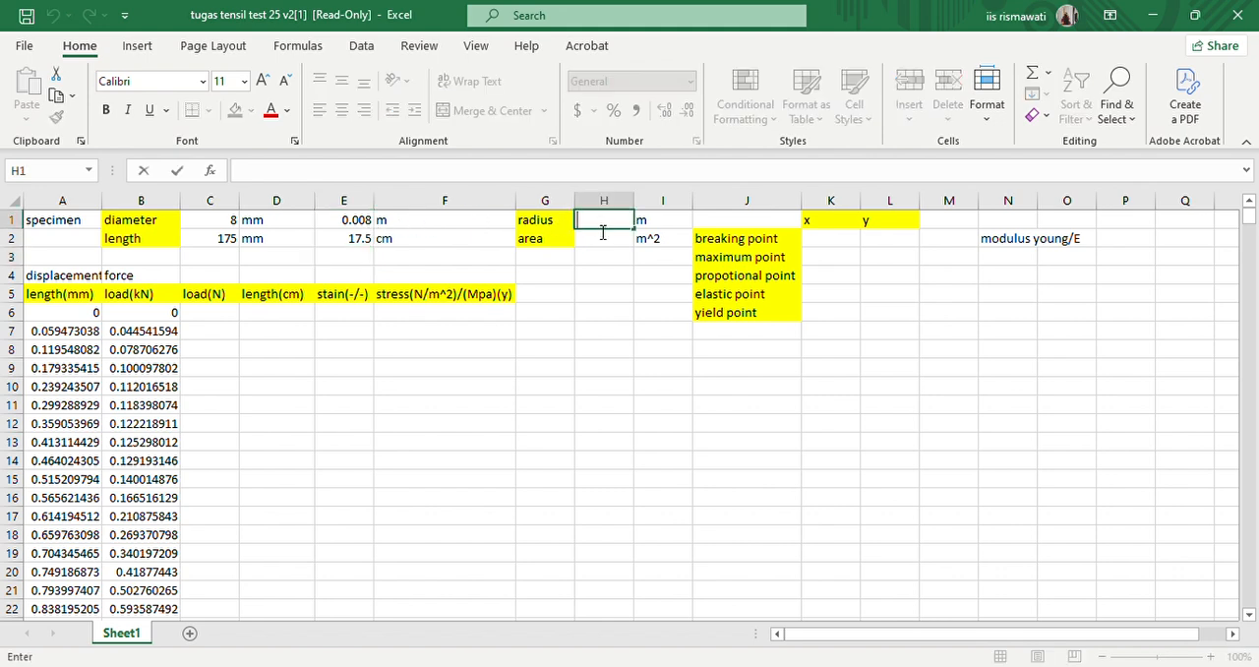
pyautogui.click(359, 222)
pyautogui.write('/2')
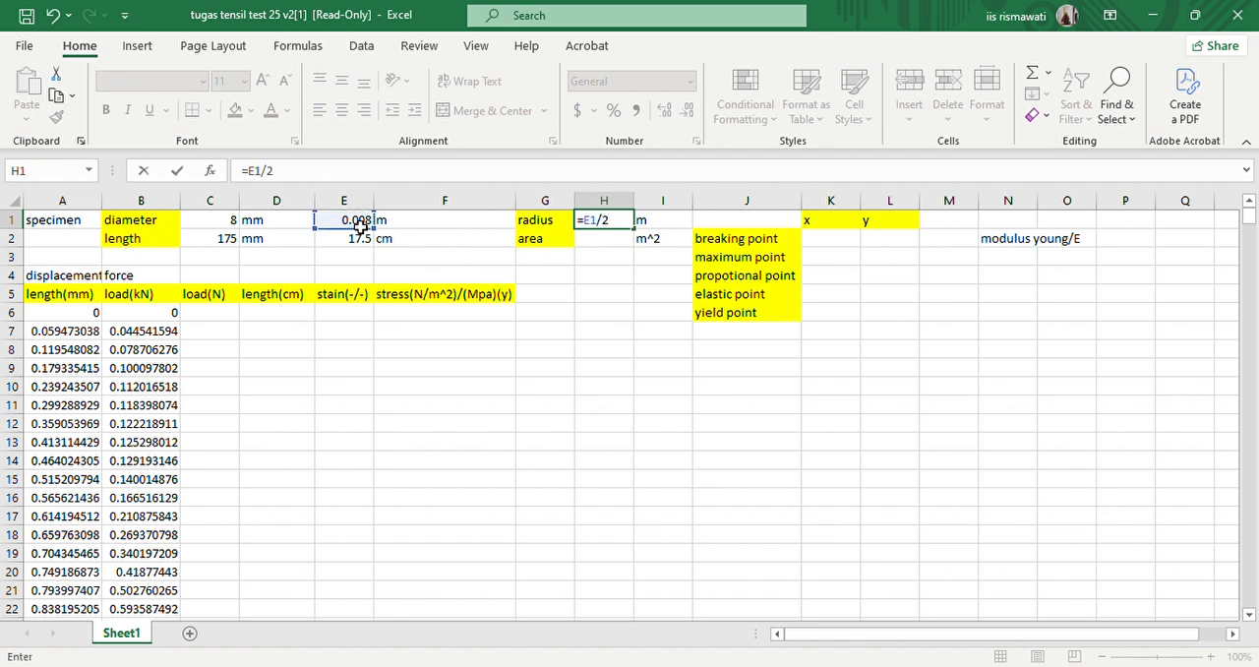
pyautogui.press('Return')
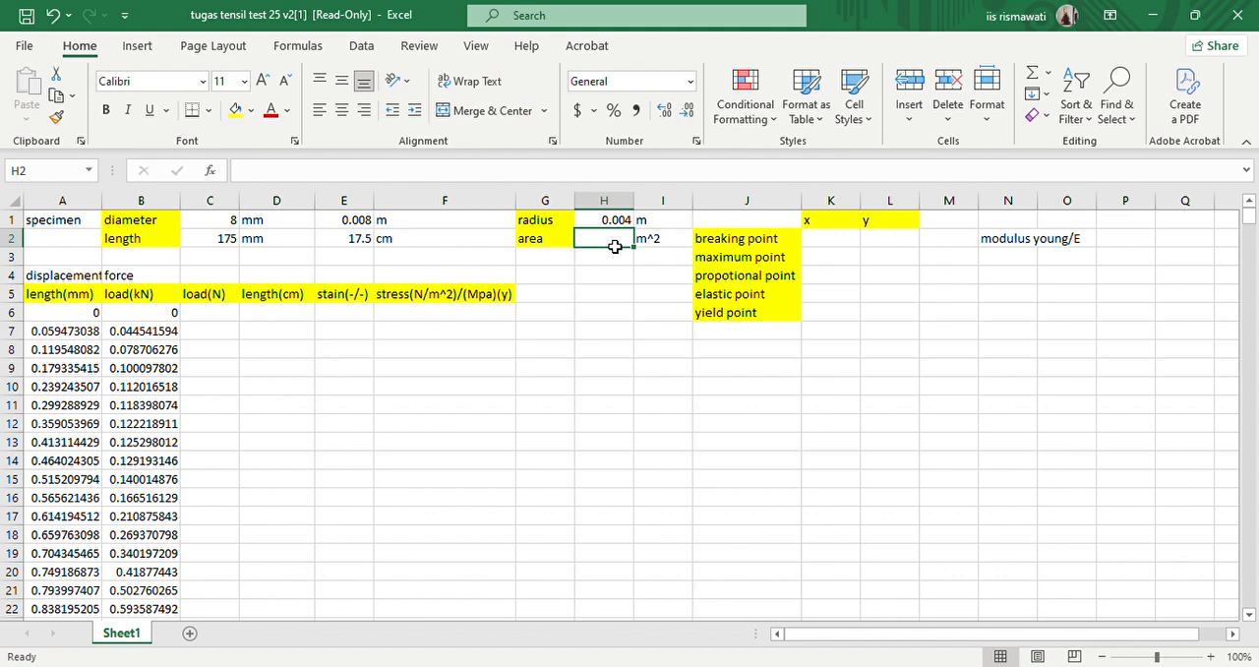
# - Calculate the cross-sectional area in cell H2 with the formula =PI()*H1^2
pyautogui.write('=pi')
pyautogui.press('Tab')
pyautogui.write(')')
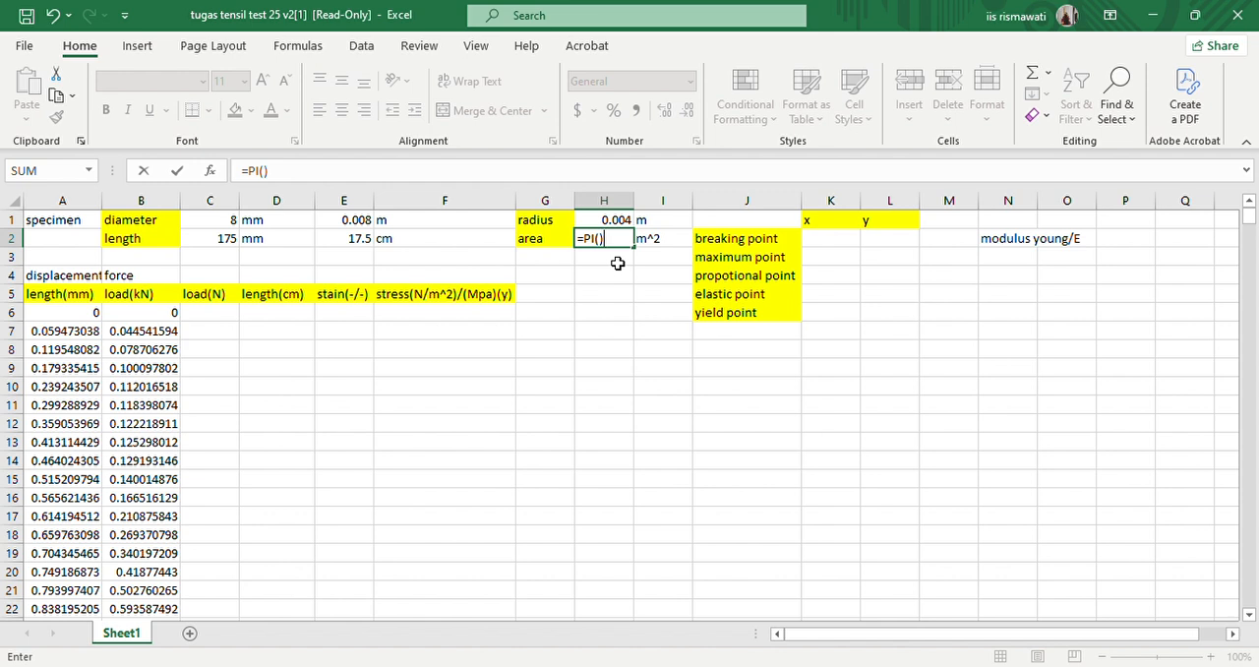
pyautogui.write('*')
pyautogui.click(624, 221)
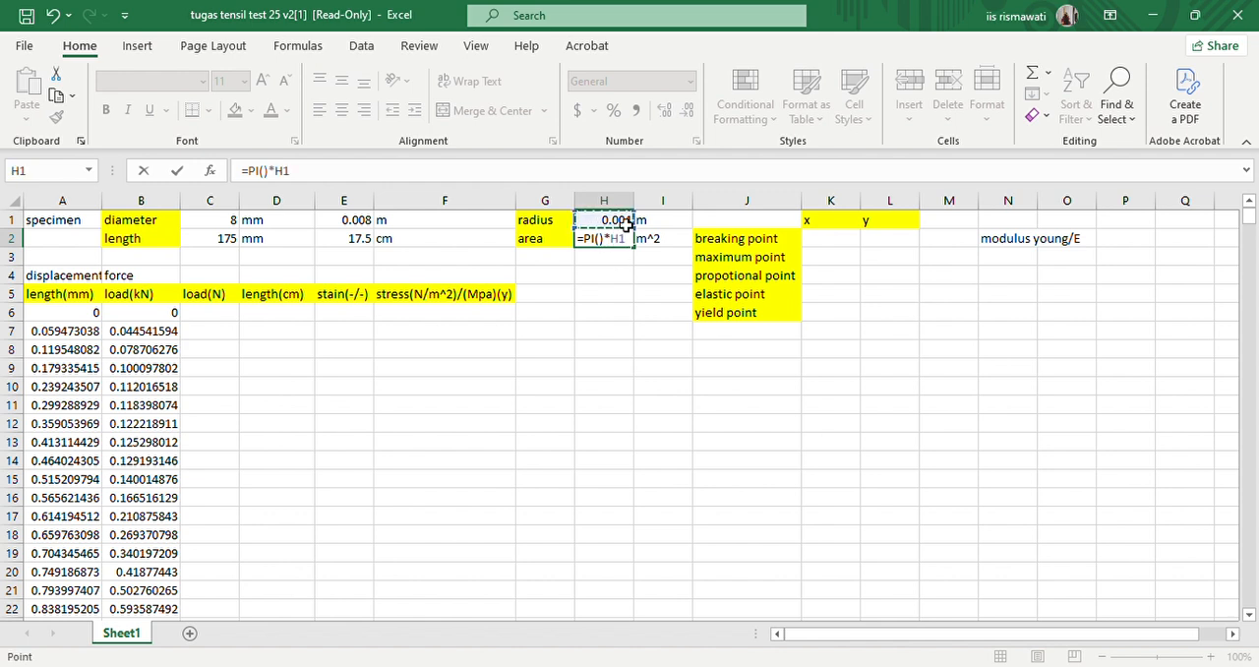
pyautogui.write('^2')
pyautogui.press('Return')
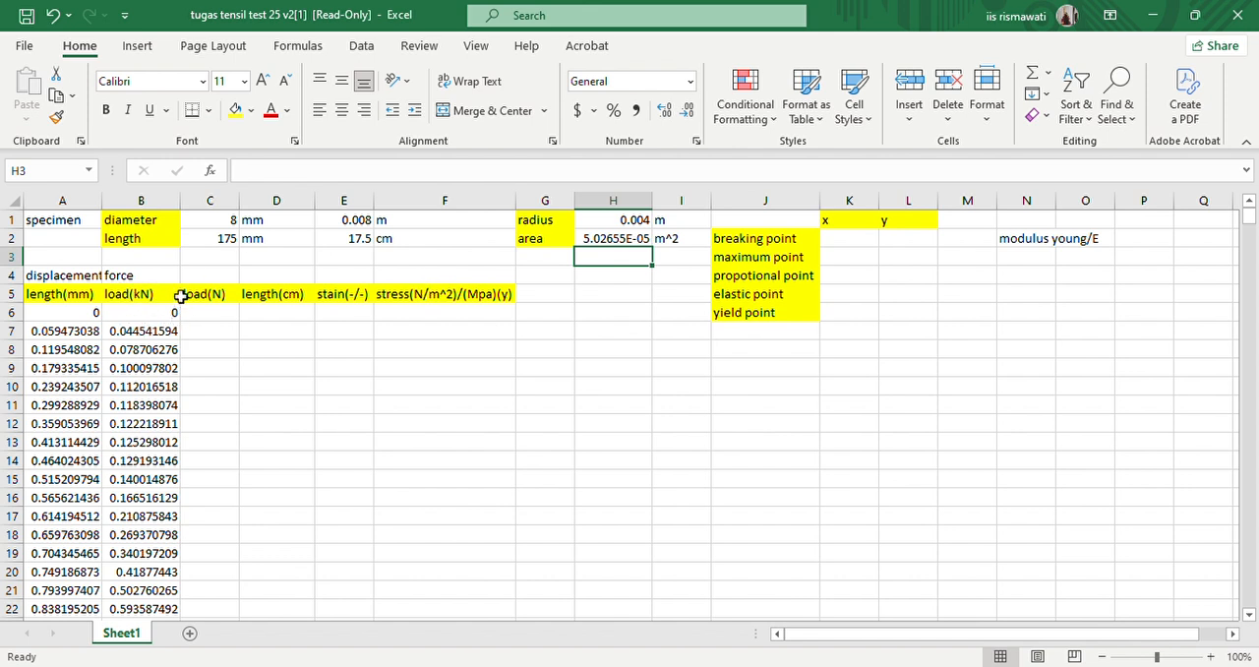
# - Convert the load to newtons with =B6*10^3 in C6 and fill the formula down the load(N) column
pyautogui.doubleClick(222, 324)
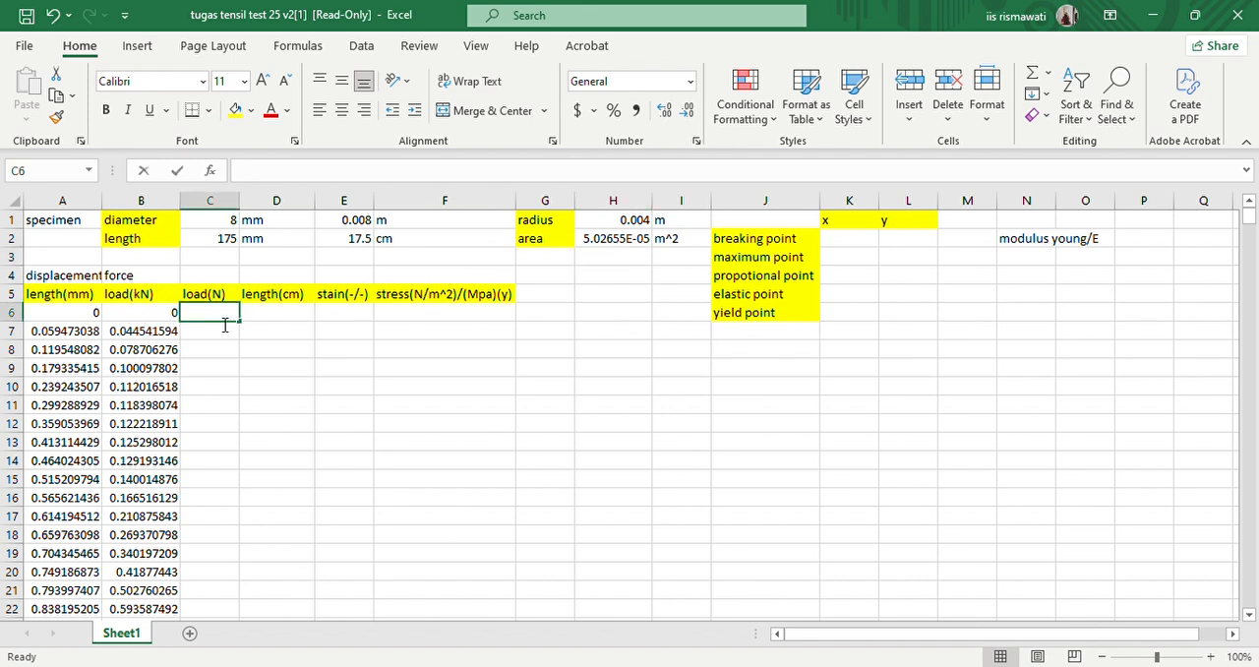
pyautogui.write('=')
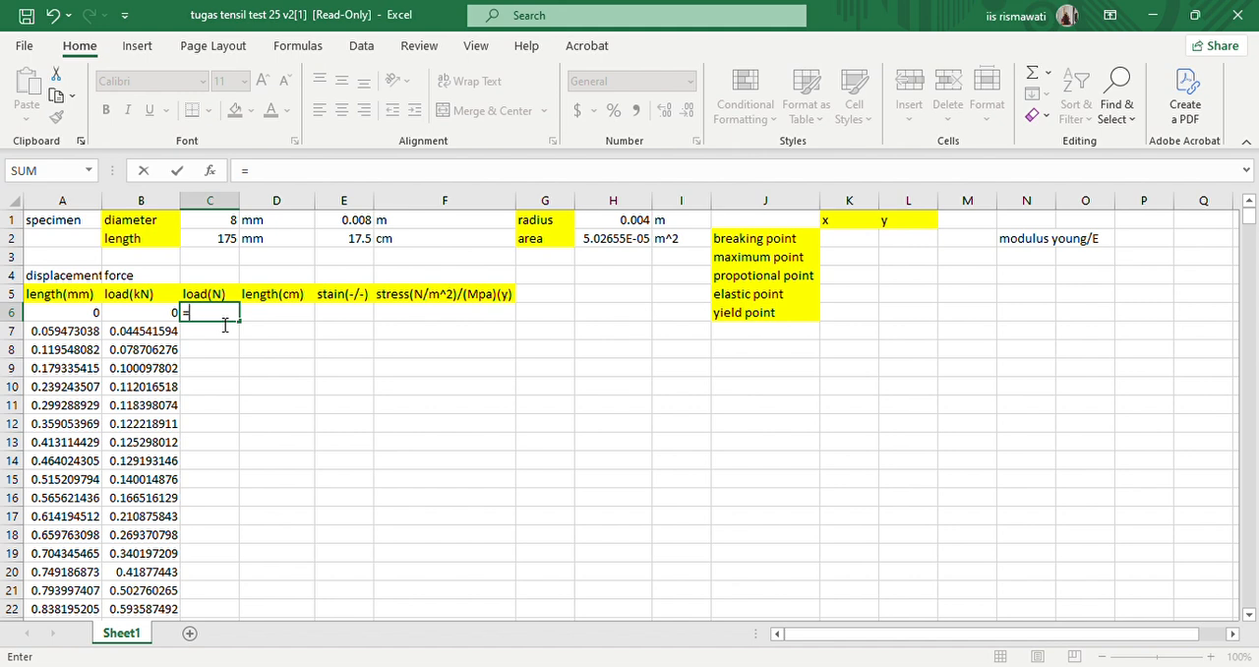
pyautogui.click(175, 314)
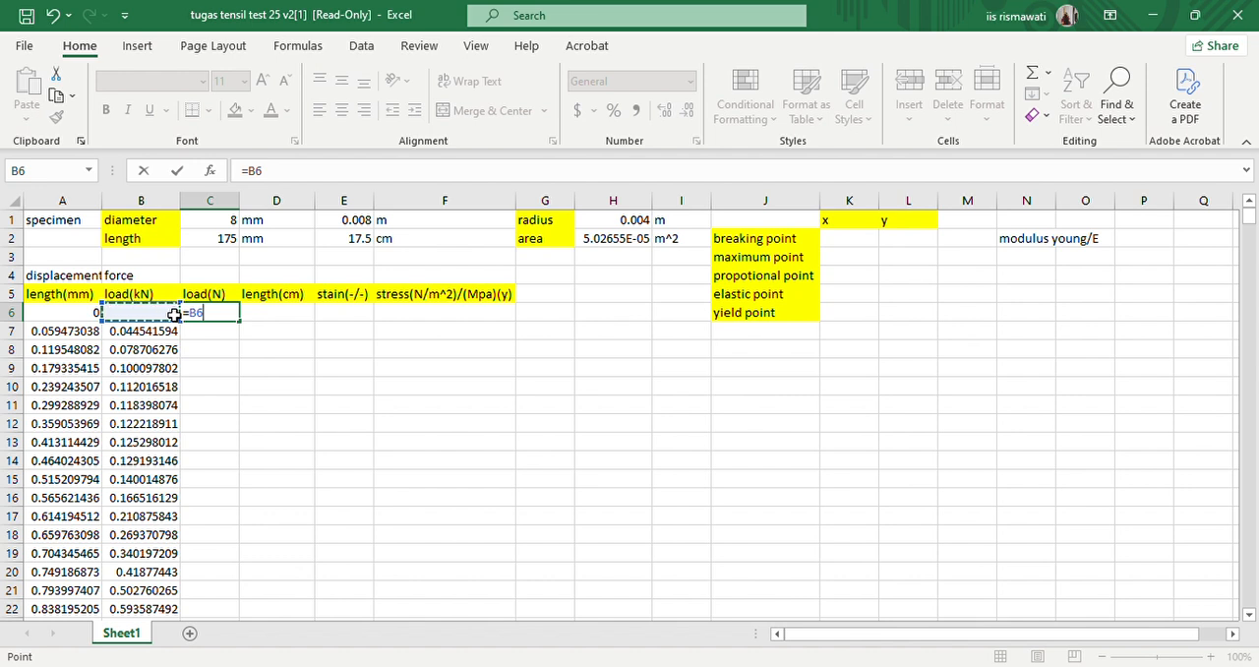
pyautogui.write('*10^3')
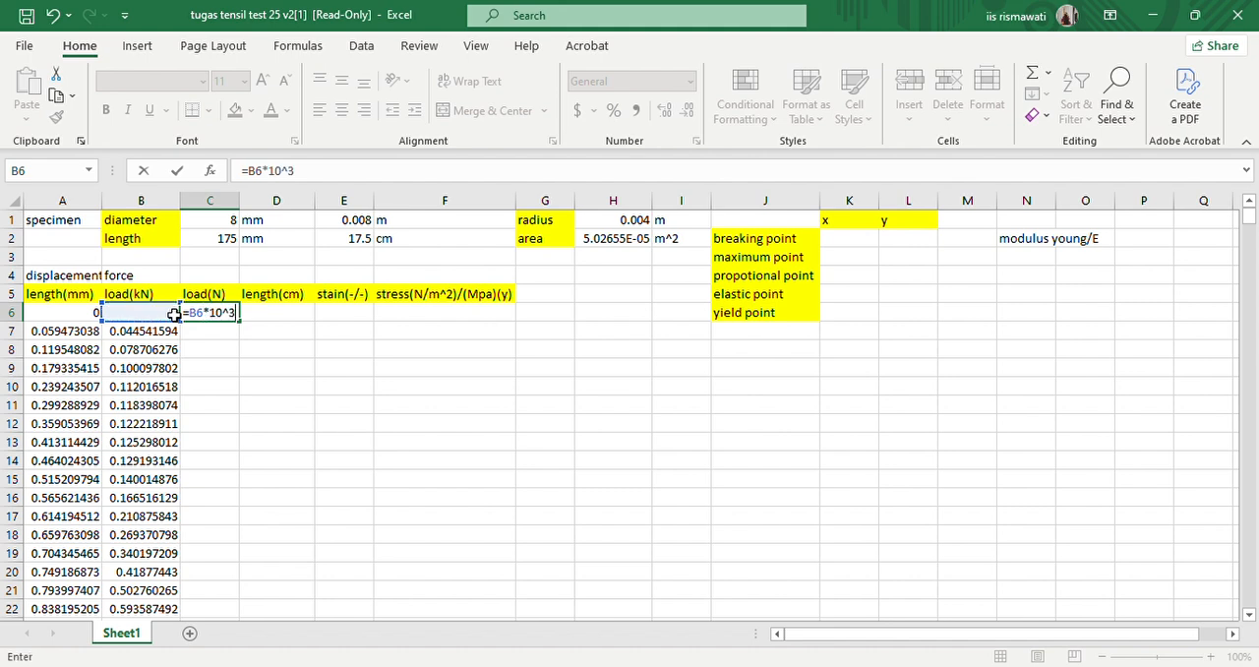
pyautogui.hotkey('ctrl', 'Return')
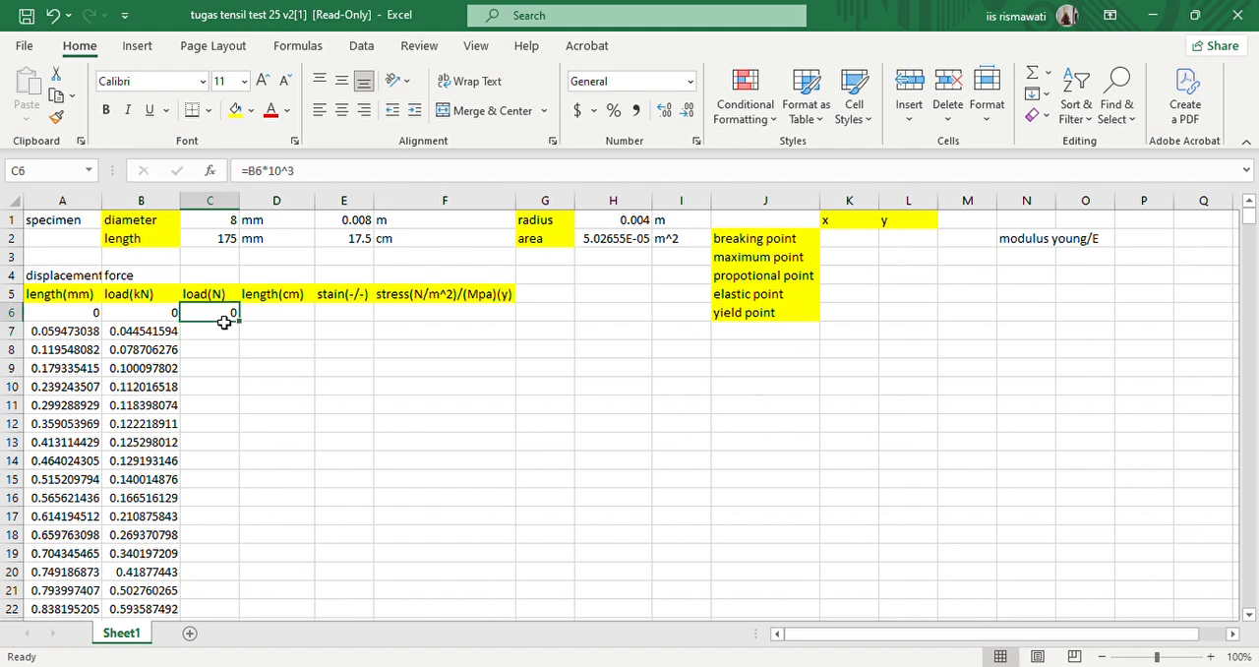
pyautogui.moveTo(244, 324); pyautogui.dragTo(244, 326)
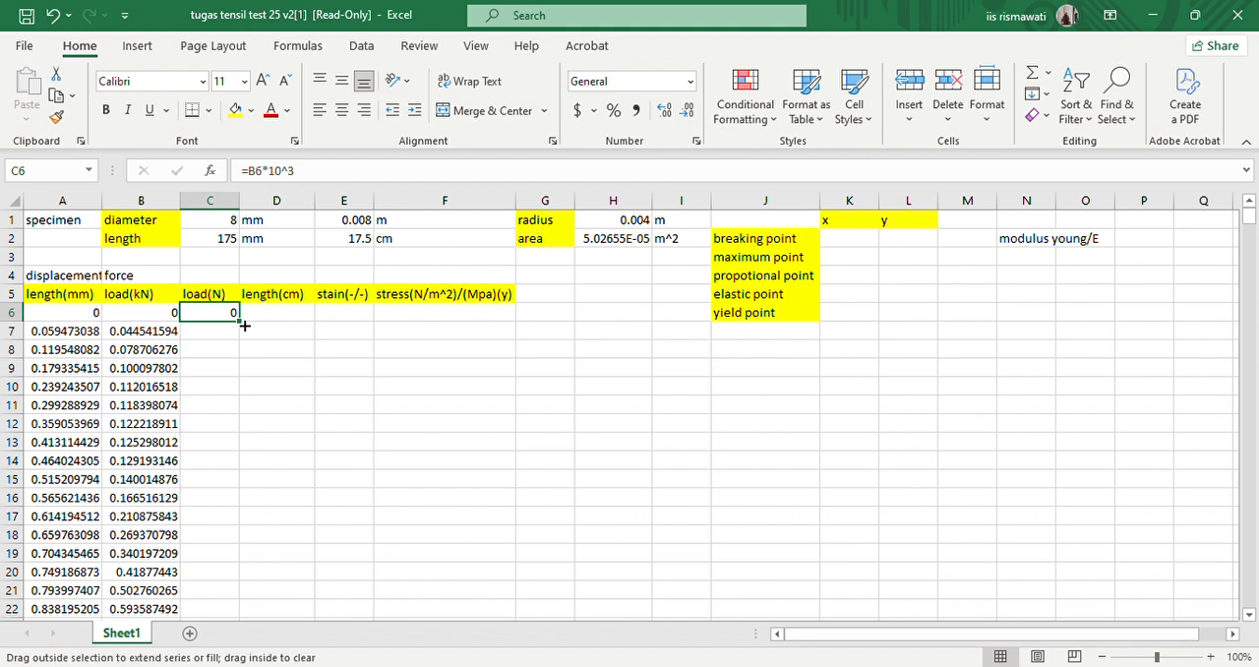
pyautogui.doubleClick(244, 325)
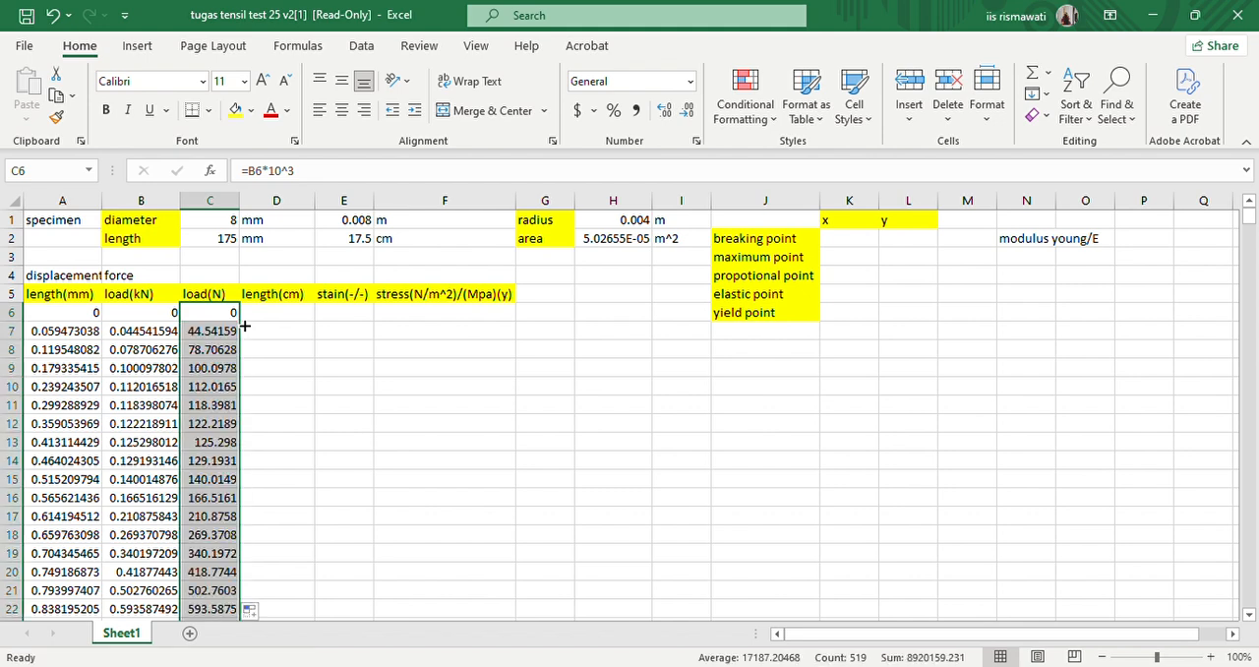
# - Convert the displacement to centimetres with =A6*10^-1 in D6 and fill the formula down the length(cm) column
pyautogui.doubleClick(276, 317)
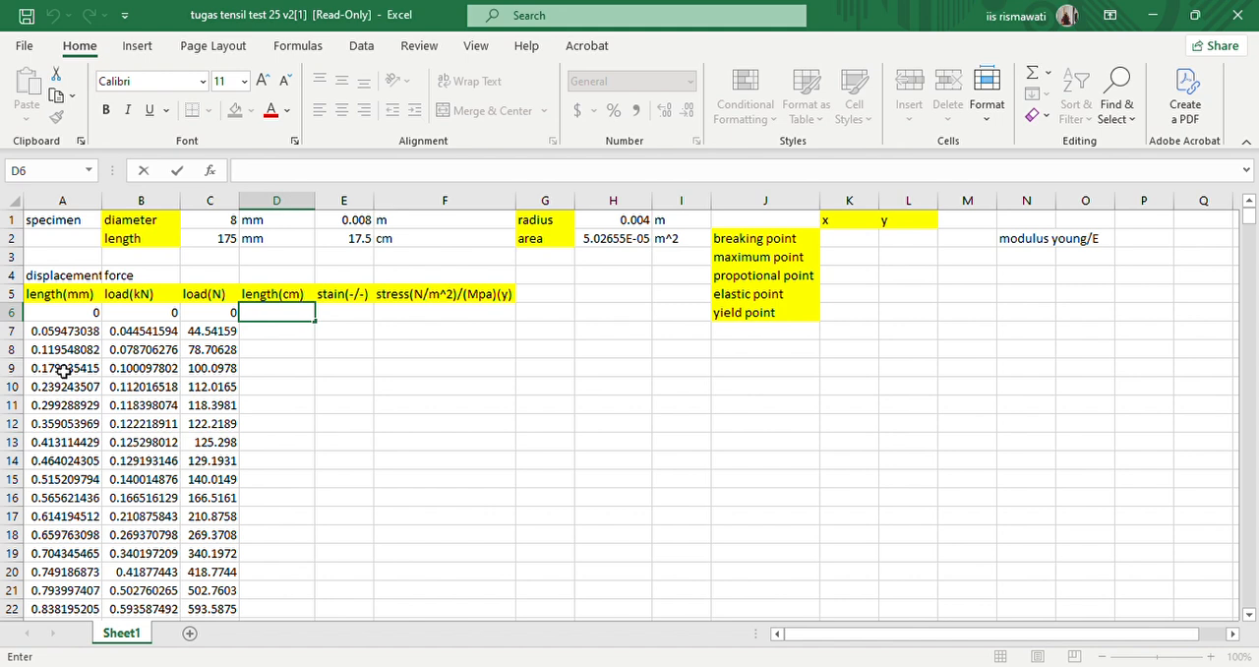
pyautogui.write('=')
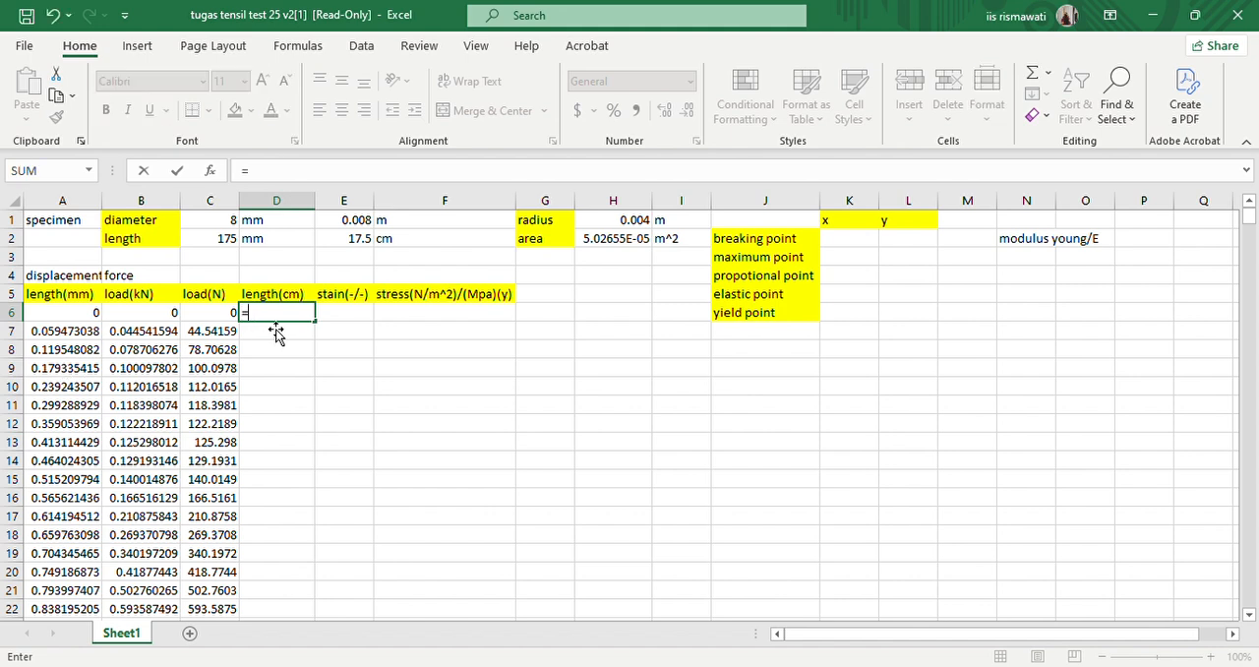
pyautogui.click(79, 312)
pyautogui.write('*10^')
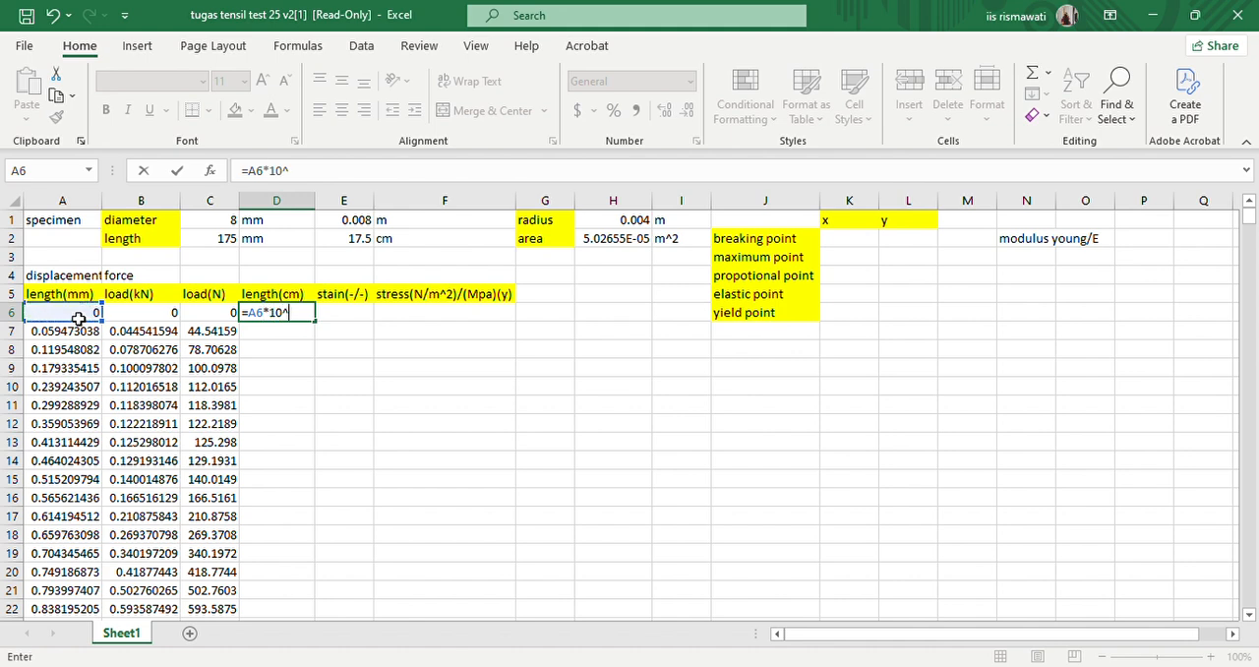
pyautogui.write('-1')
pyautogui.press('Return')
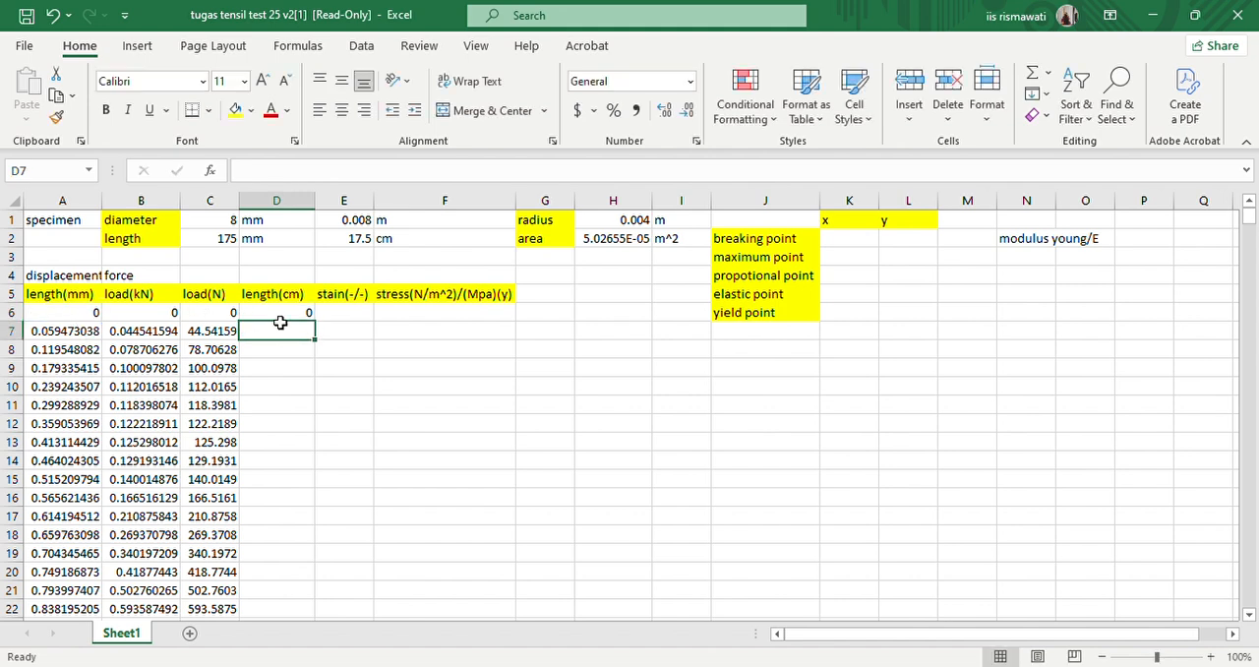
pyautogui.click(282, 314)
pyautogui.doubleClick(320, 328)
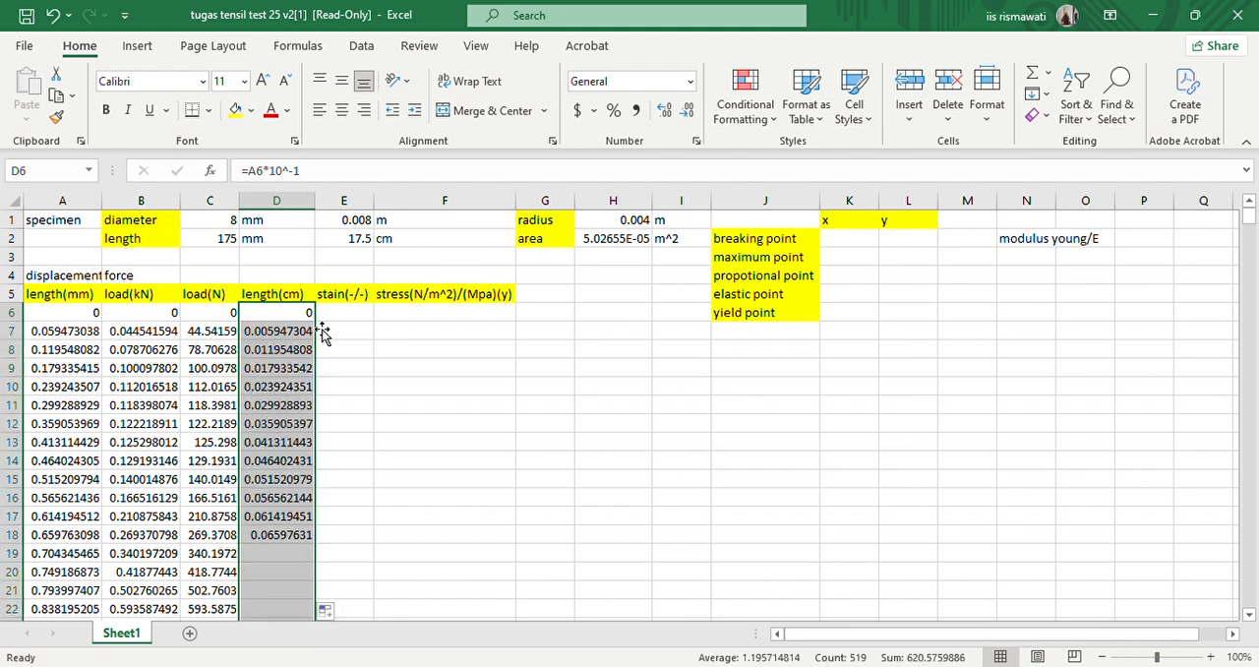
# - Correct the misspelled header in cell E5 to read strain(-/-)
pyautogui.click(363, 316)
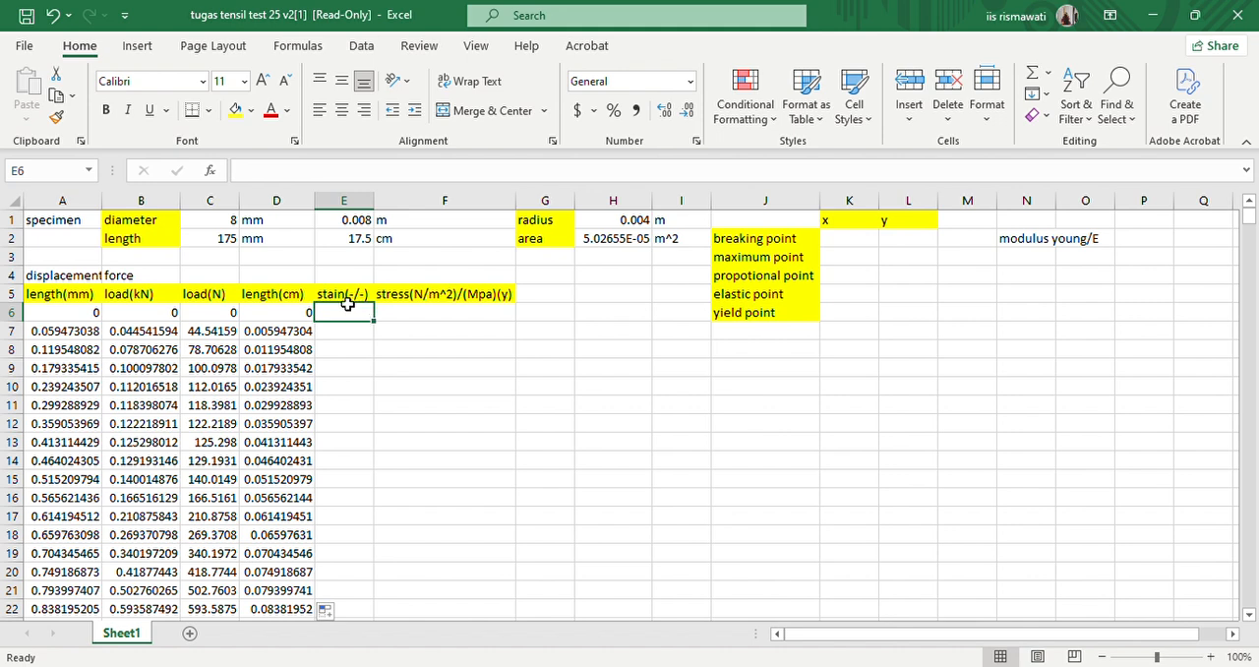
pyautogui.doubleClick(344, 298)
pyautogui.press('Left')
pyautogui.press('Left')
pyautogui.press('Left')
pyautogui.write('r')
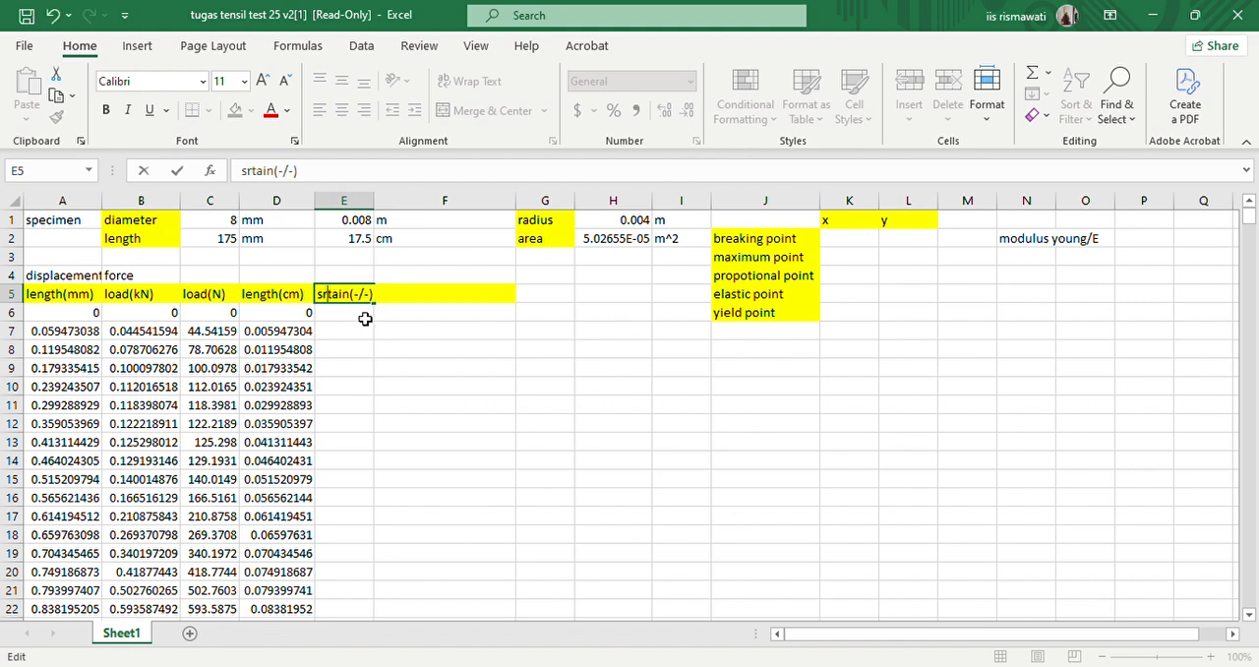
pyautogui.press('BackSpace')
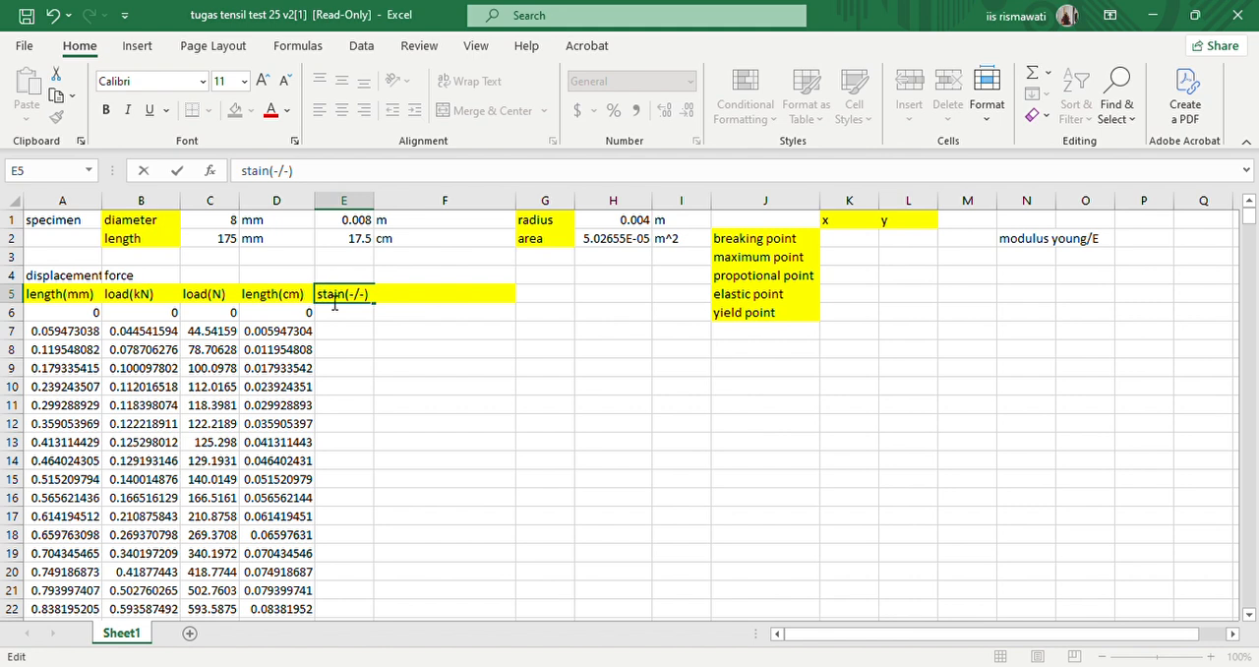
pyautogui.press('Right')
pyautogui.write('r')
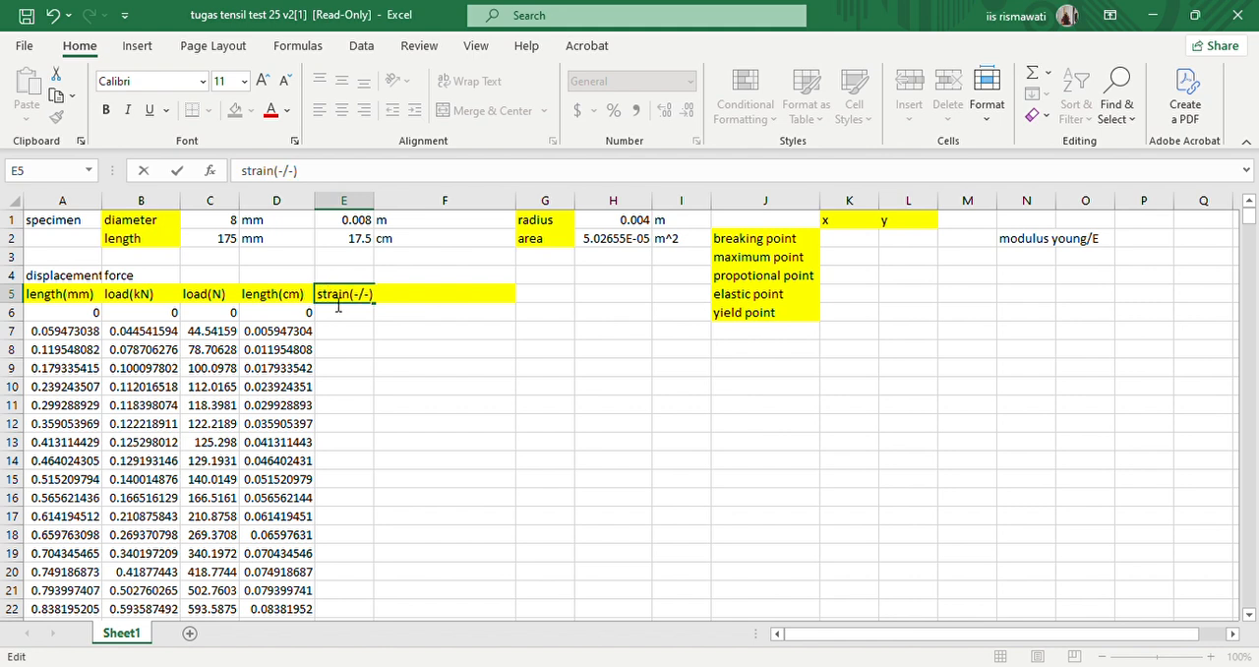
# - Calculate the strain with =D6/$E$2 in E6 and fill the formula down the strain(-/-) column
pyautogui.click(345, 312)
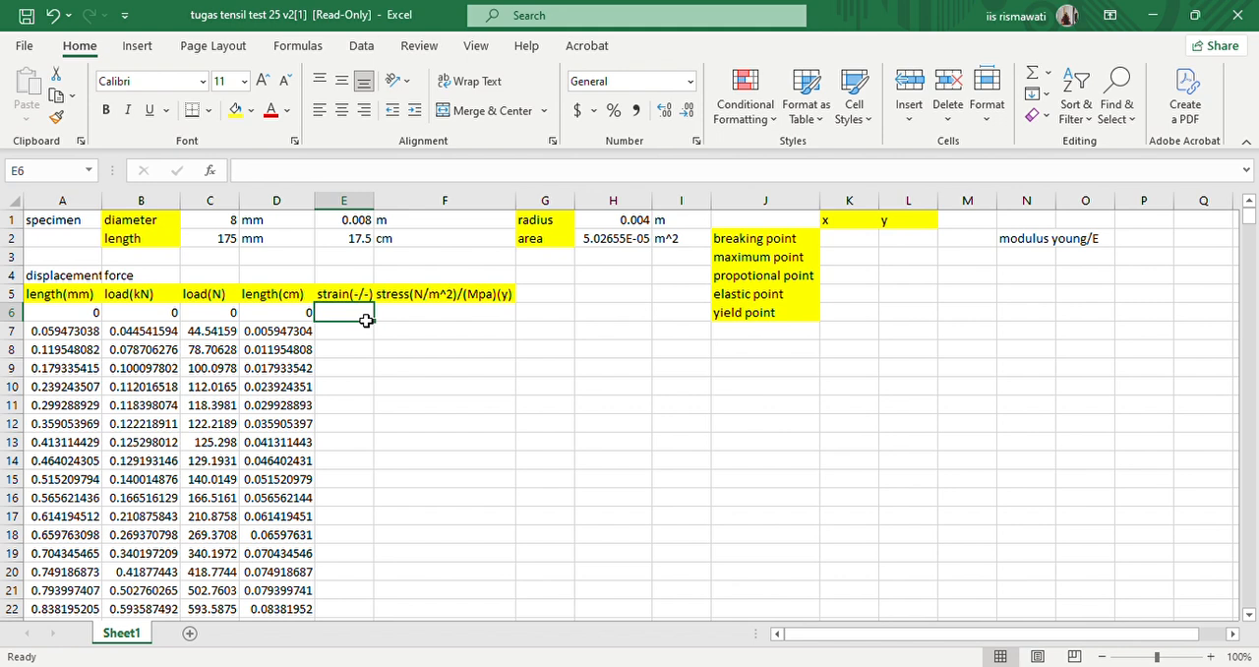
pyautogui.write('=')
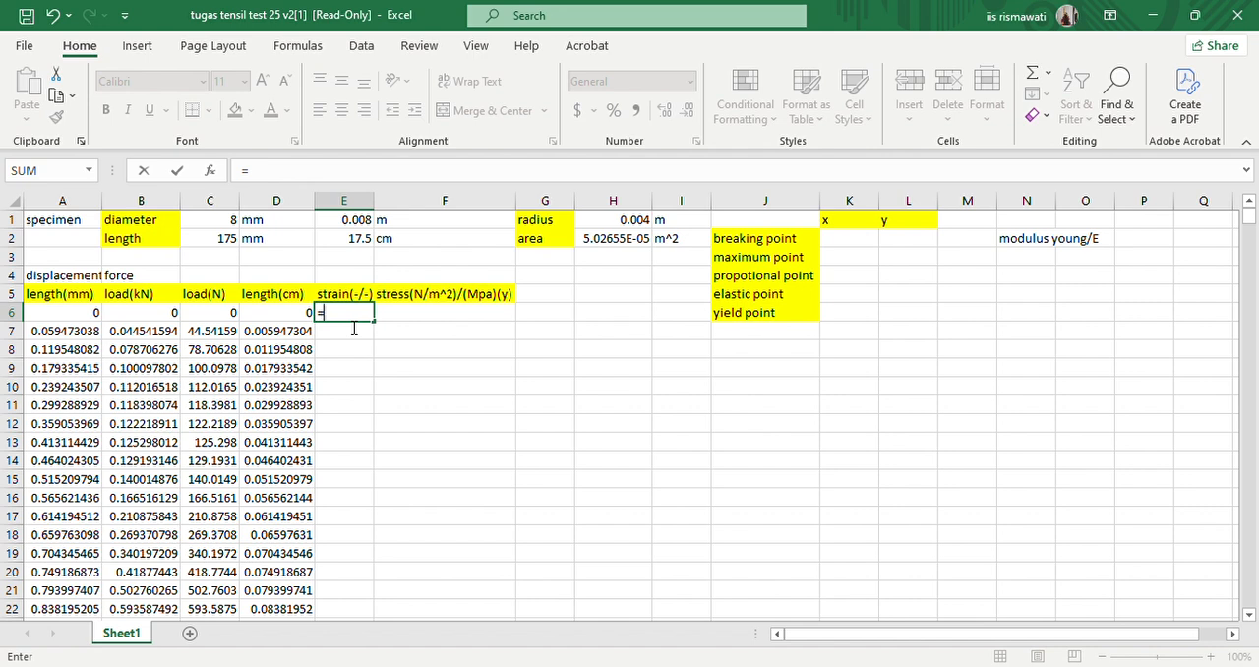
pyautogui.click(286, 317)
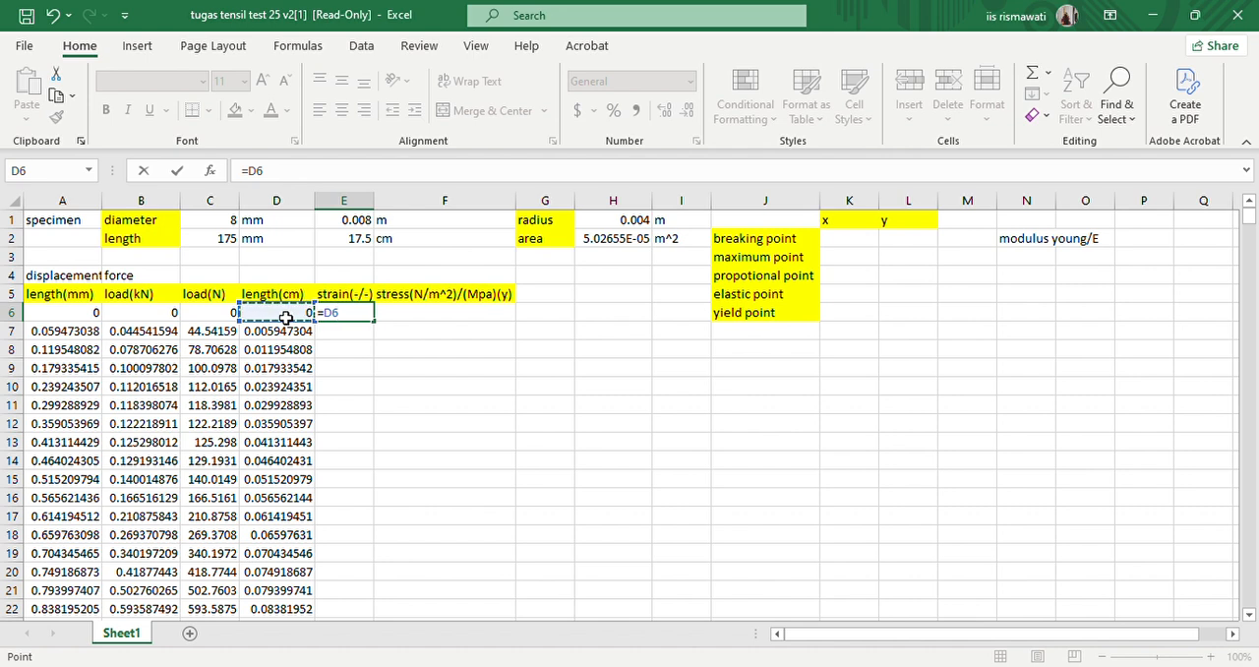
pyautogui.write('/')
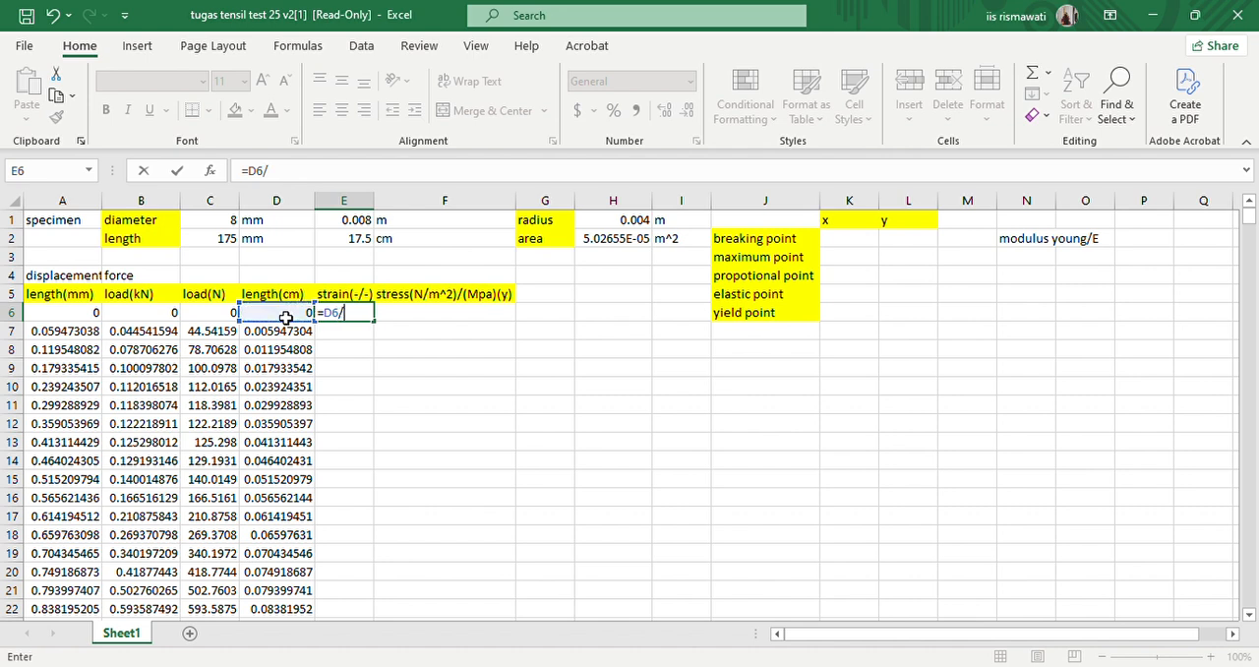
pyautogui.click(359, 246)
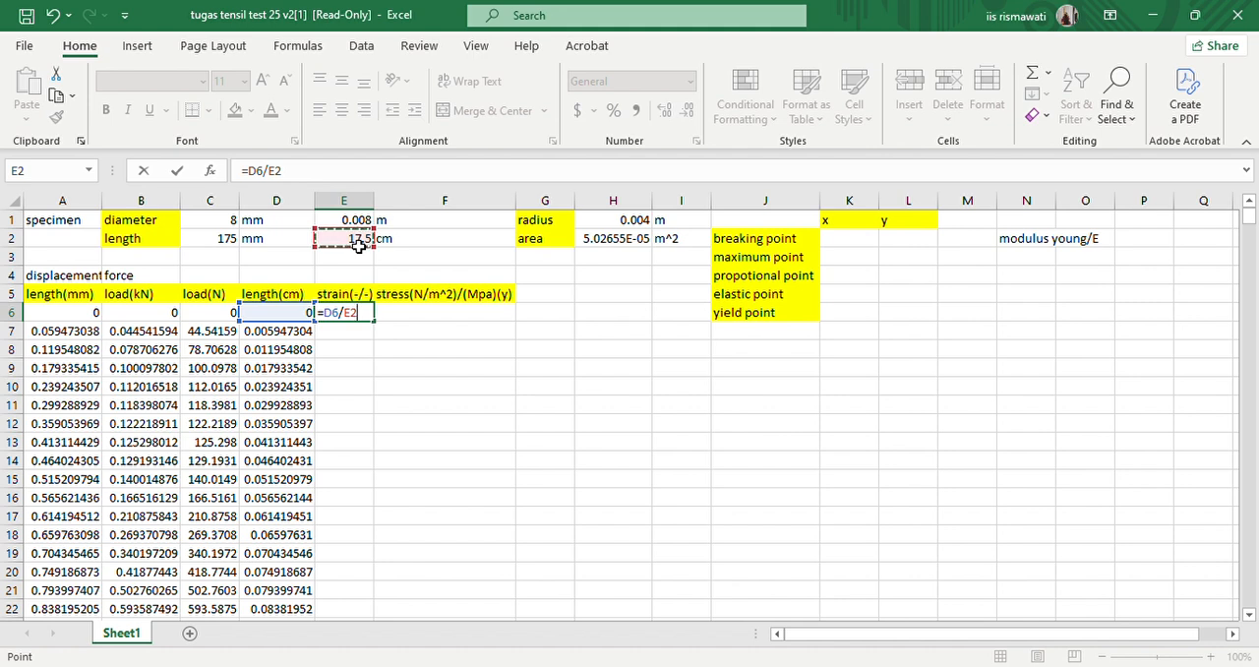
pyautogui.press('F4')
pyautogui.press('Return')
pyautogui.click(368, 312)
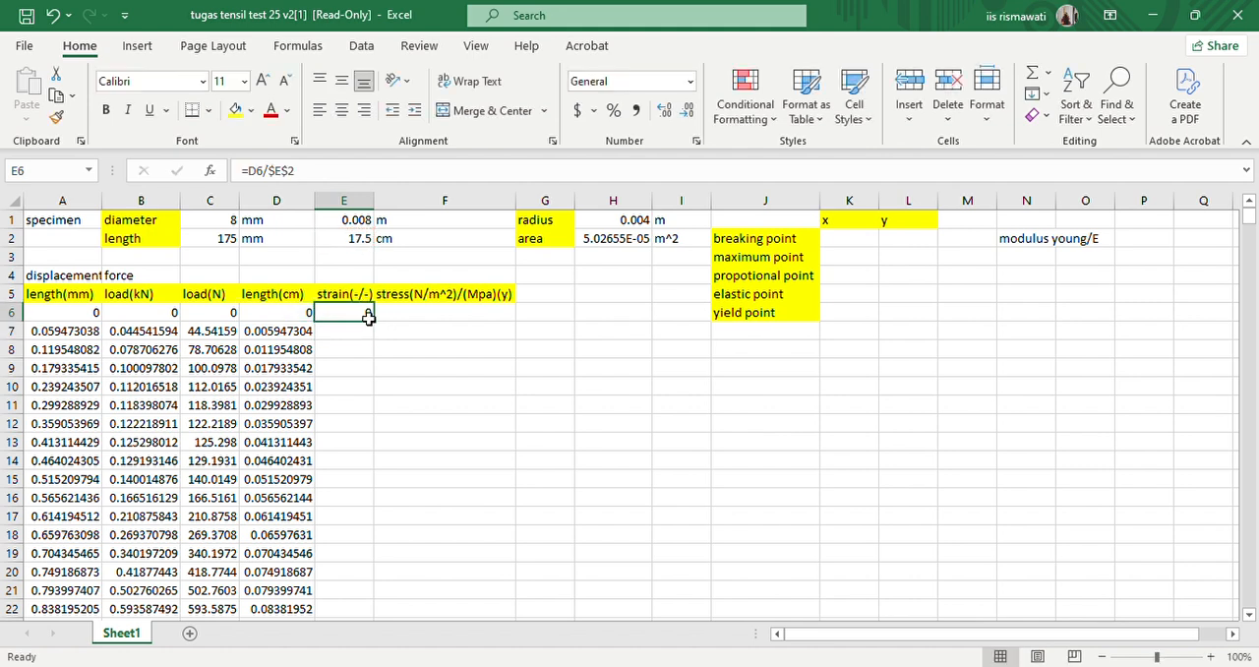
pyautogui.doubleClick(374, 323)
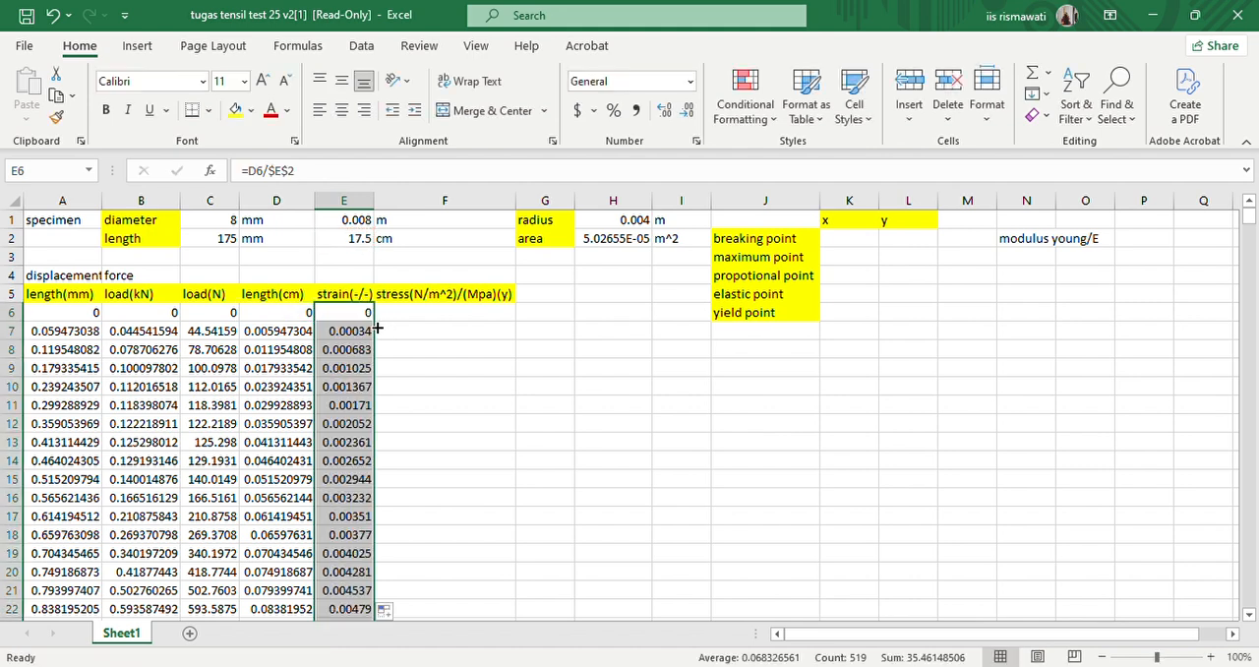
# - Calculate the stress with =C6/$H$2 in F6 and fill the formula down the stress column
pyautogui.click(425, 314)
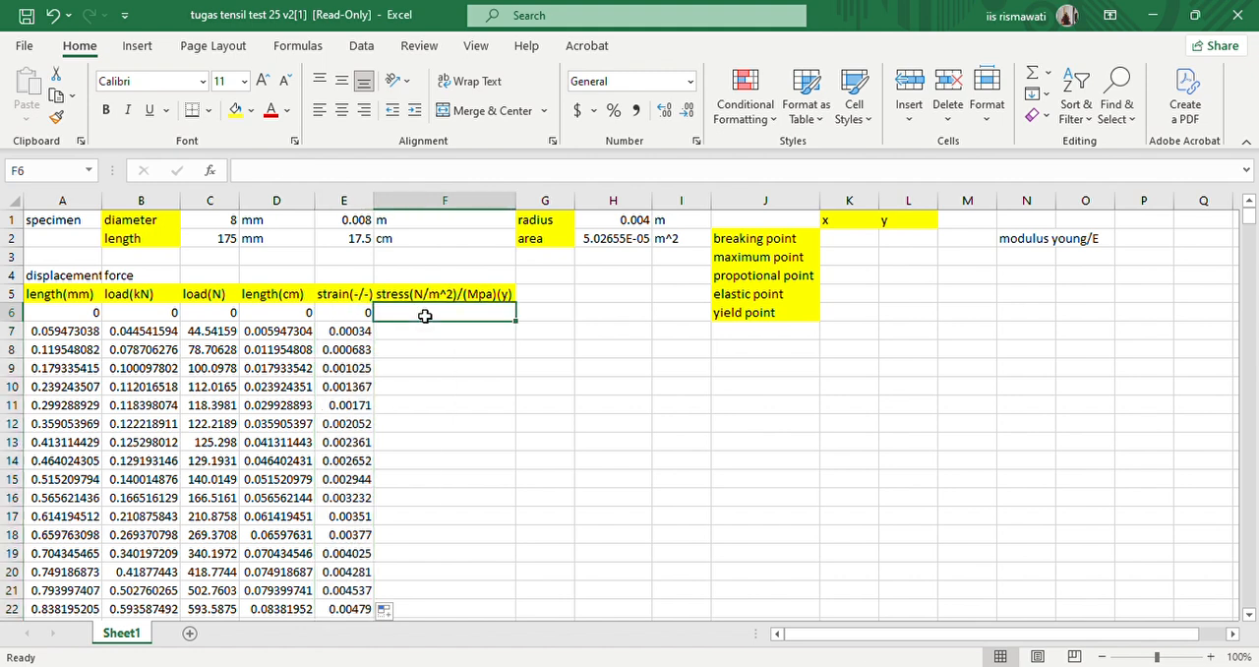
pyautogui.write('=')
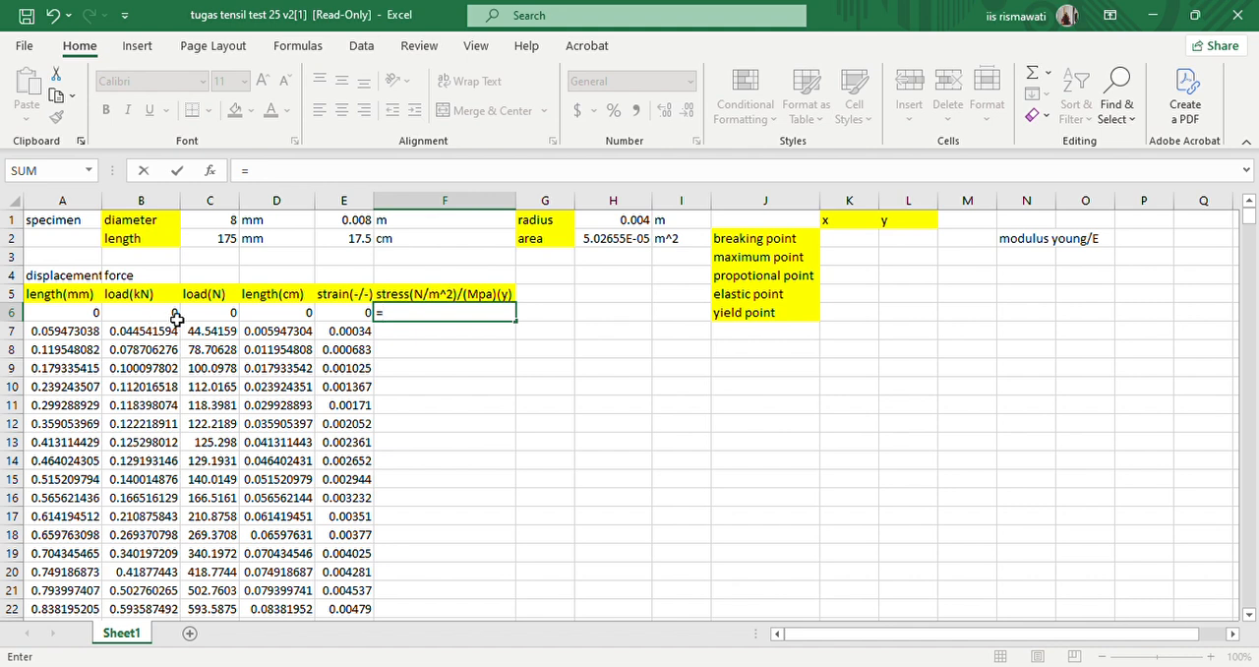
pyautogui.click(207, 321)
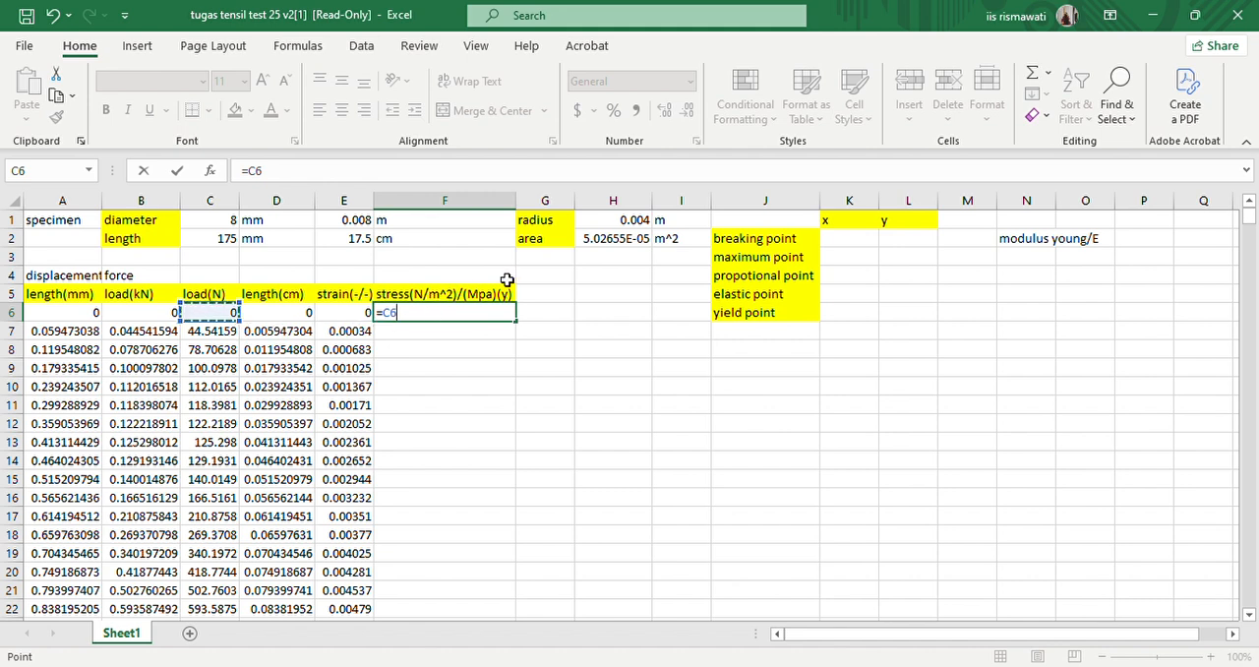
pyautogui.write('/')
pyautogui.click(630, 246)
pyautogui.press('F4')
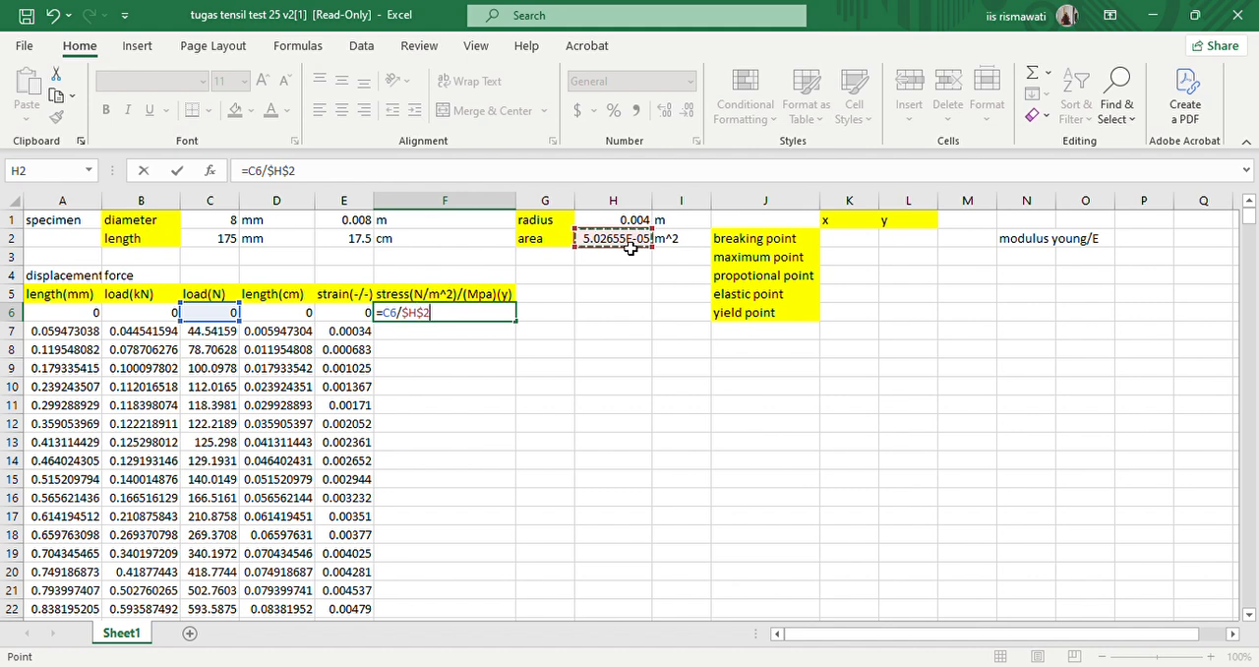
pyautogui.press('Return')
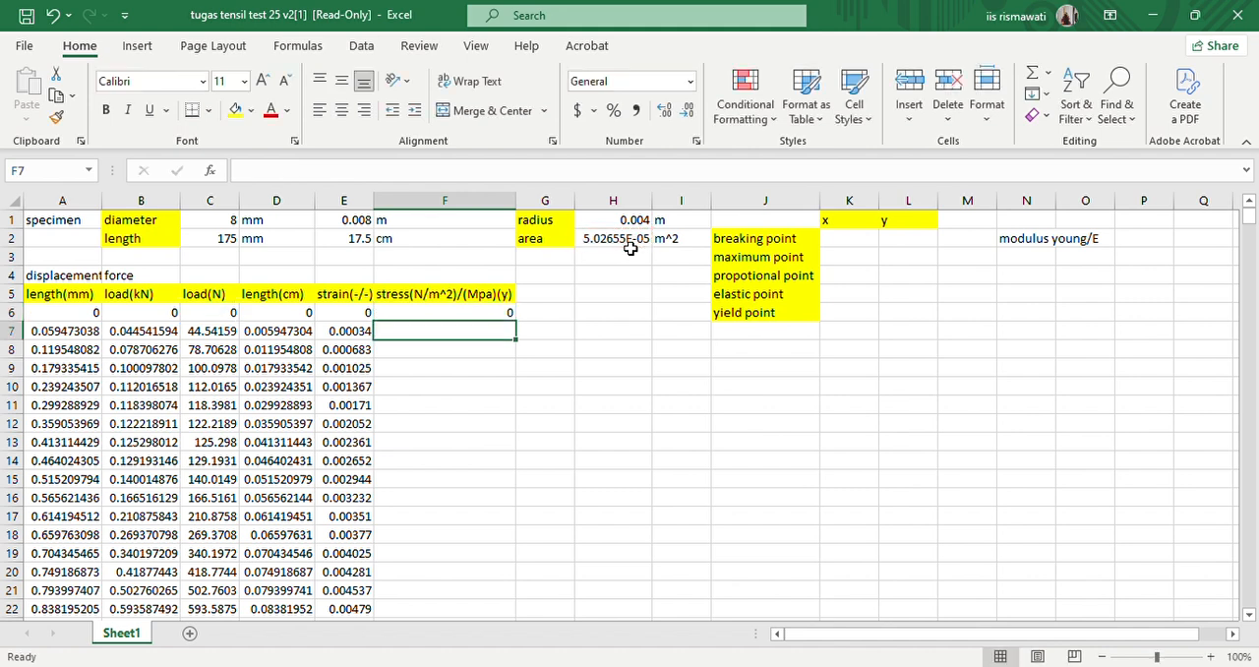
pyautogui.click(496, 312)
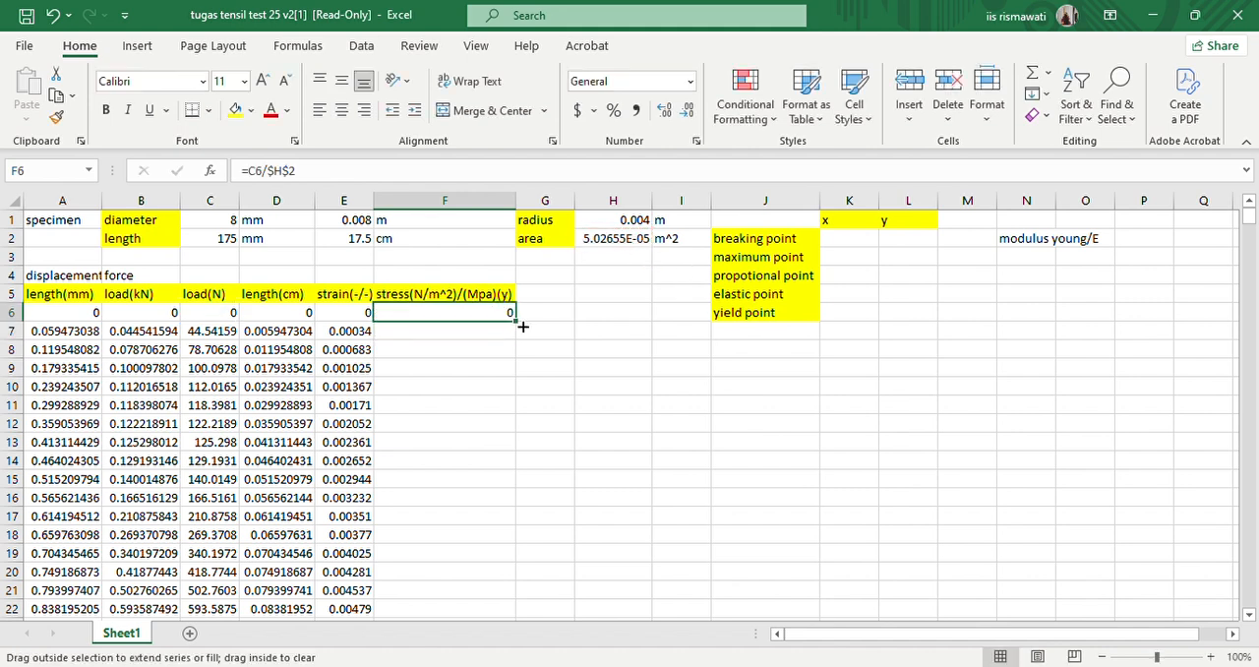
pyautogui.doubleClick(516, 322)
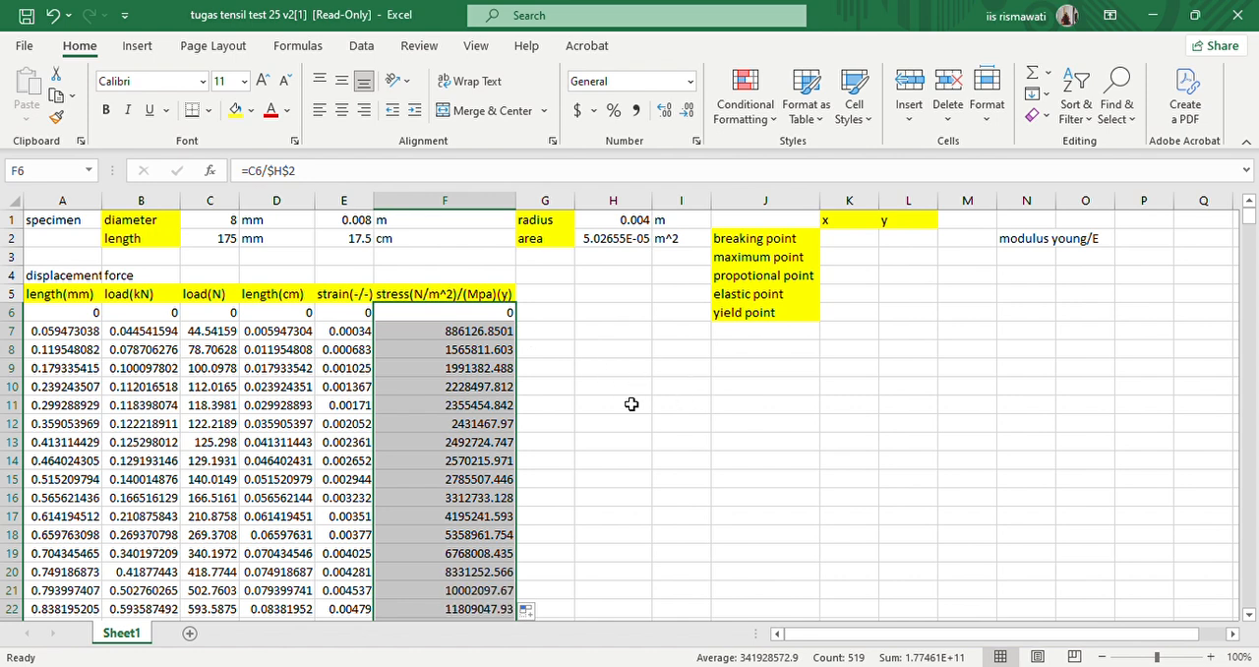
pyautogui.click(568, 370)
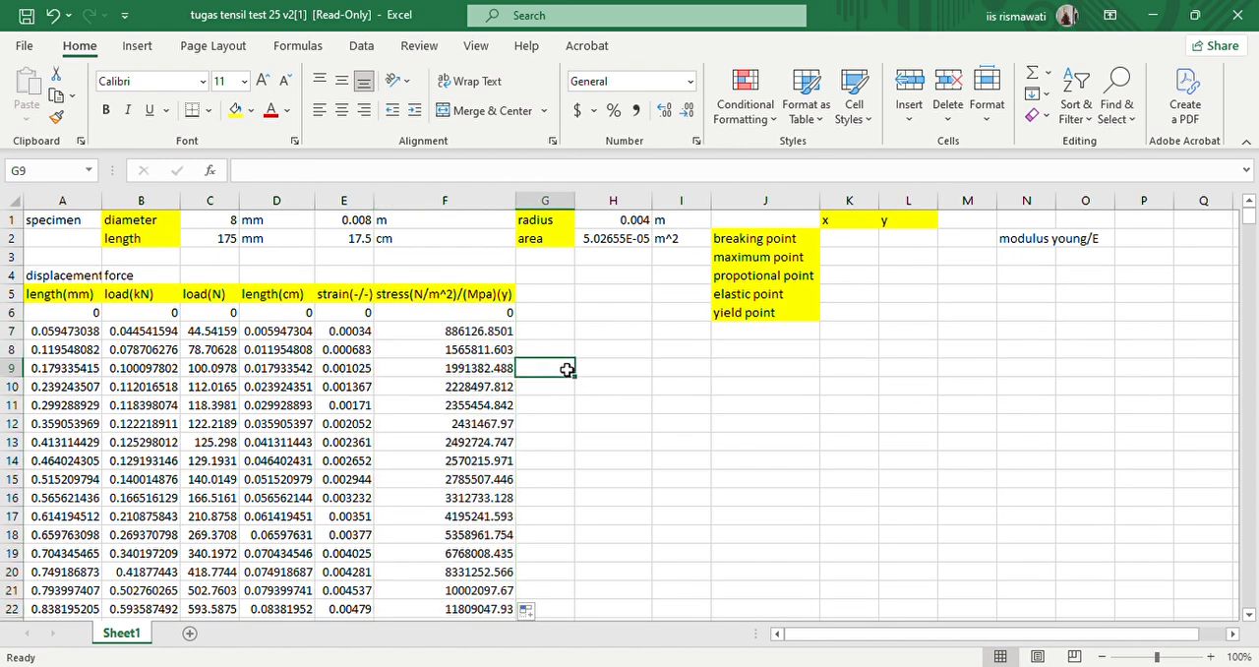
pyautogui.click(557, 354)
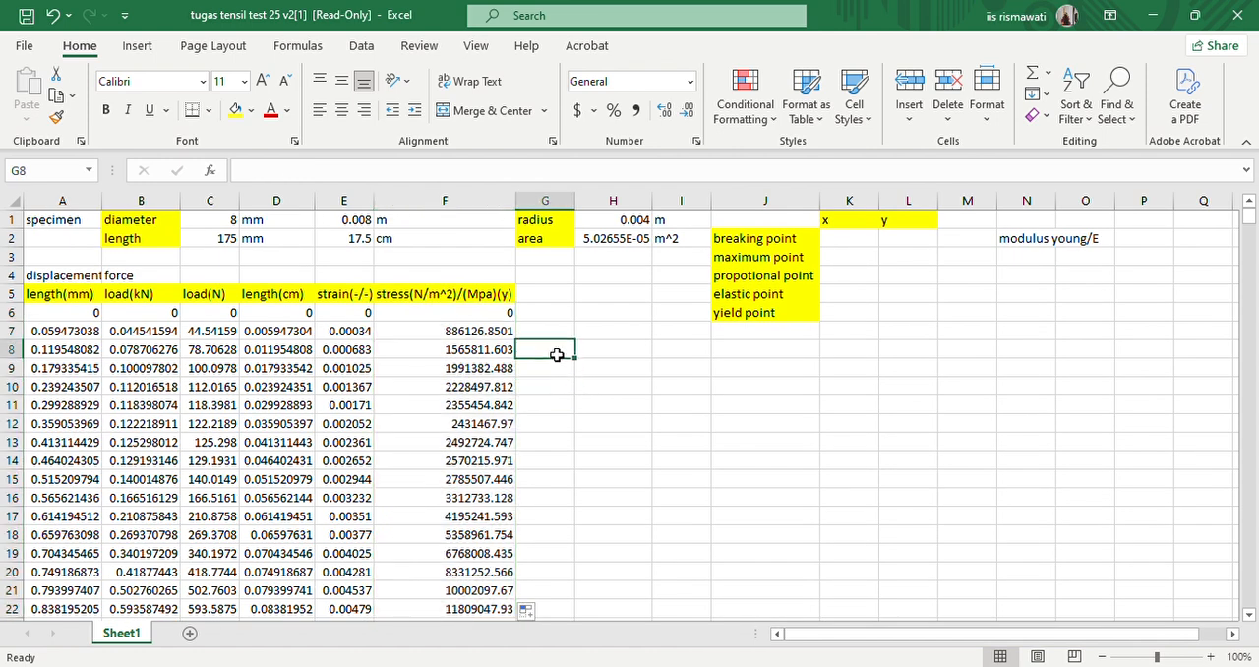
pyautogui.click(625, 354)
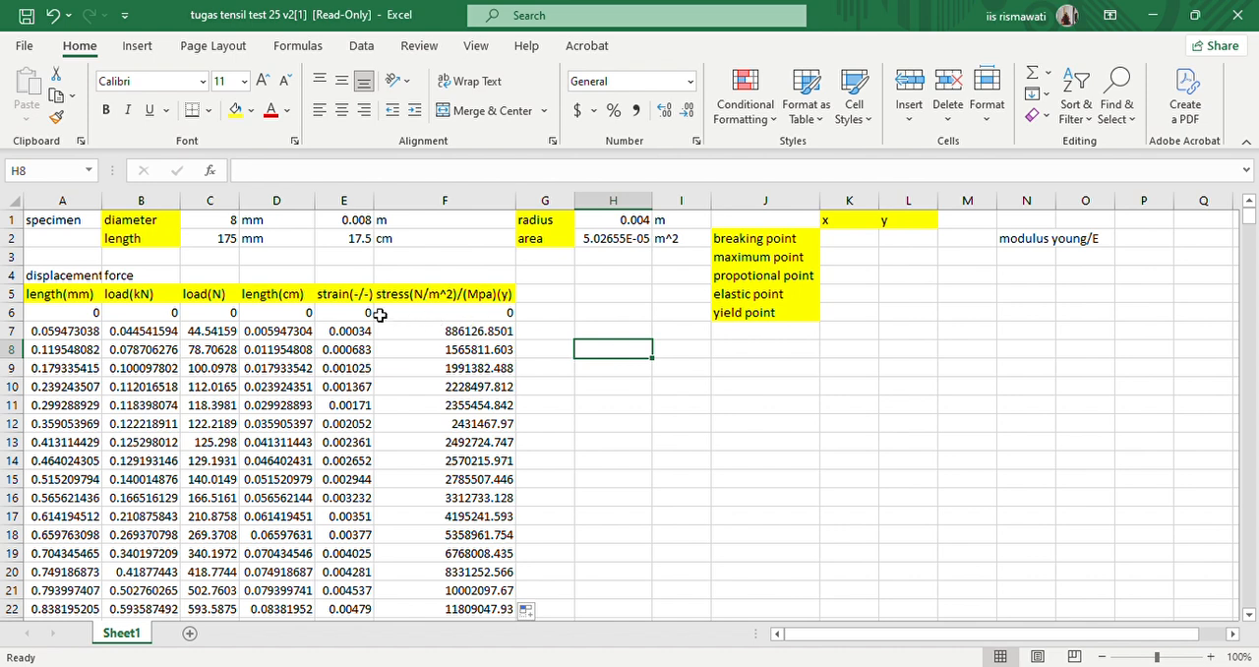
# - Insert a scatter chart with lines and markers from E6:F524 and place it beside the data, below the yield point row
pyautogui.moveTo(356, 315); pyautogui.dragTo(481, 594)
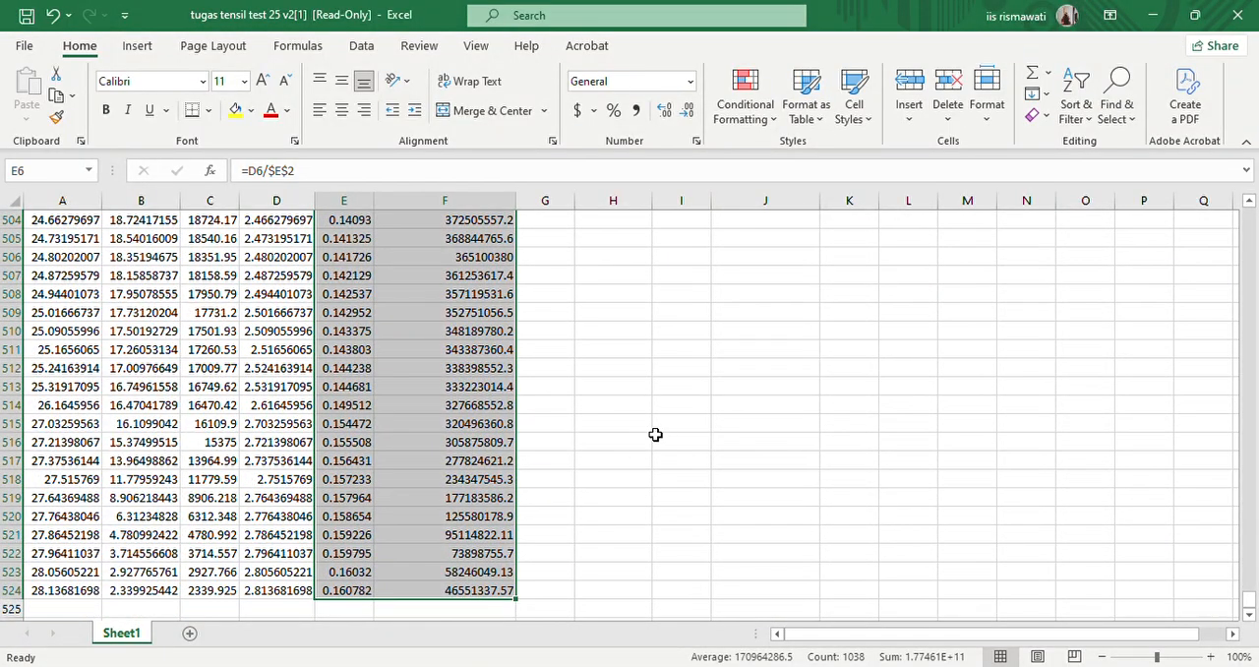
pyautogui.scroll(20, 655, 434)
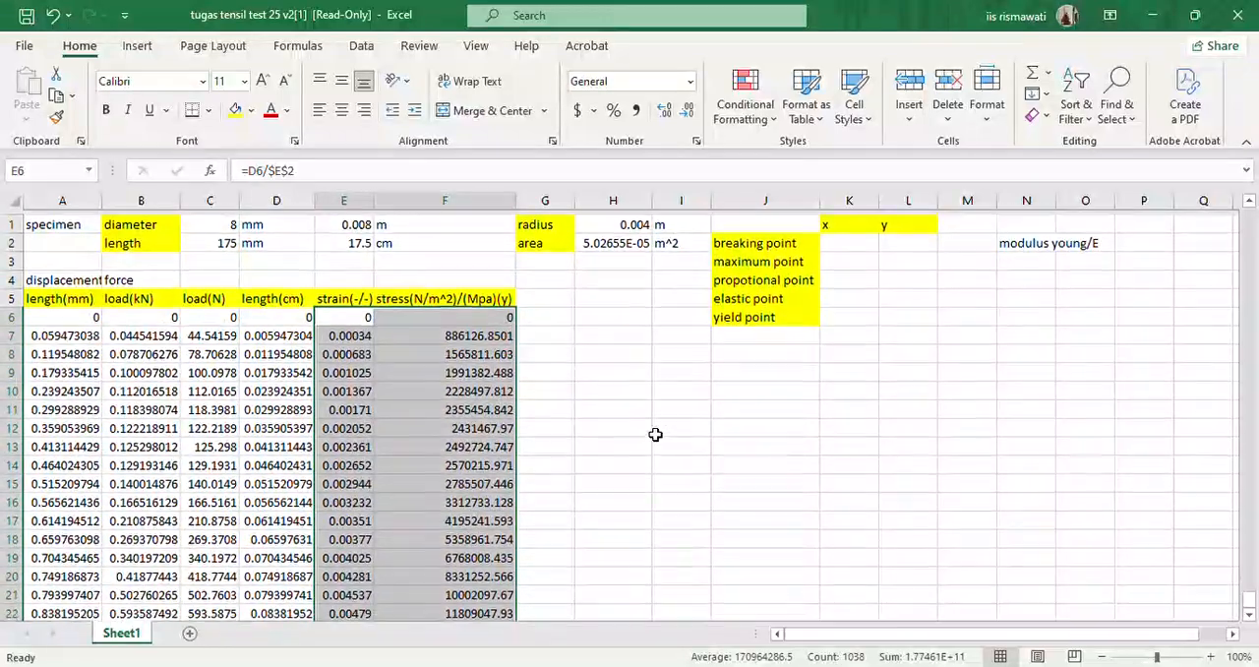
pyautogui.click(137, 50)
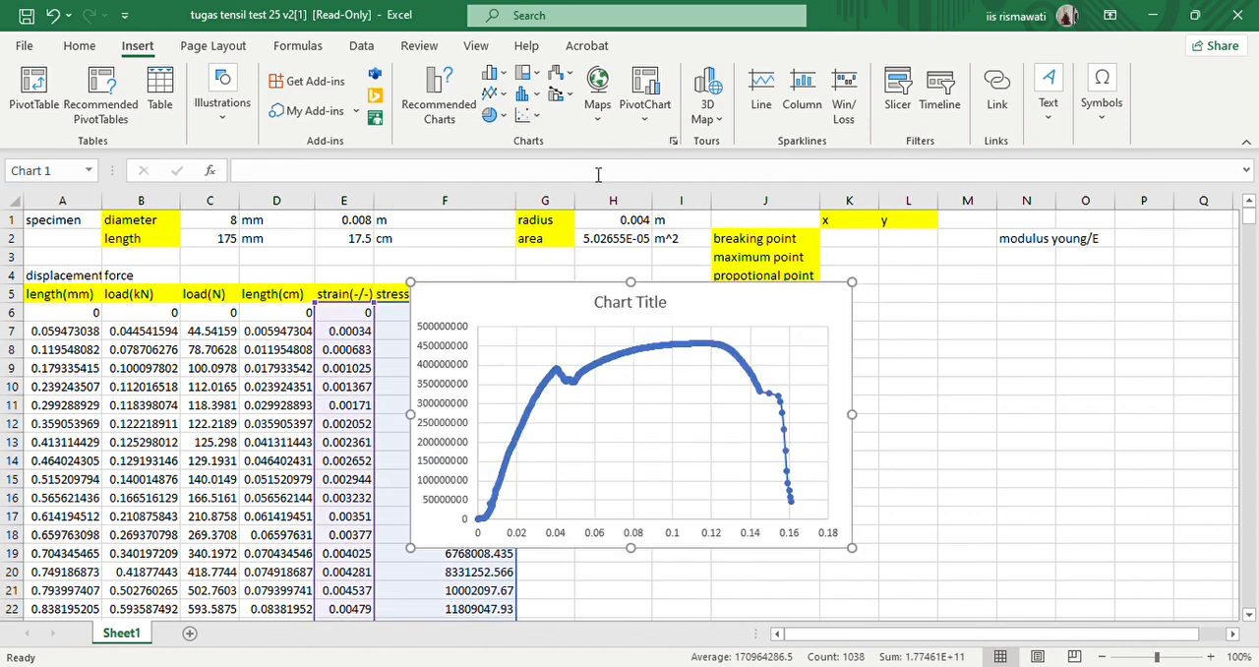
pyautogui.moveTo(571, 314); pyautogui.dragTo(707, 361)
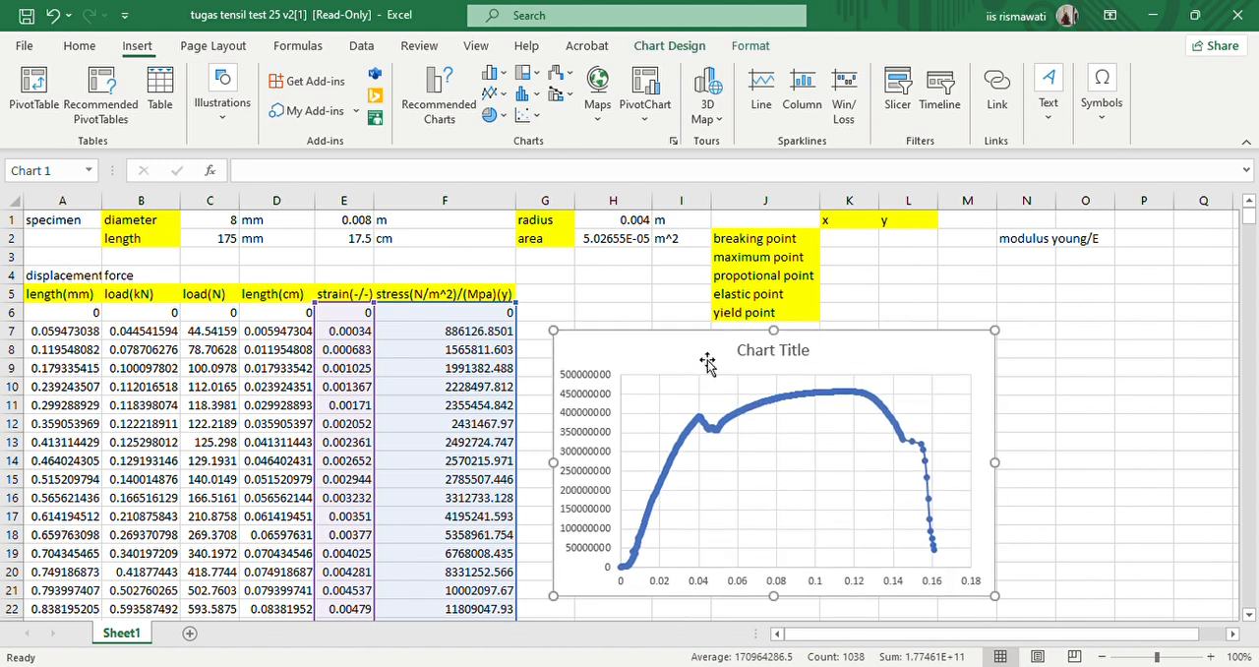
# - Title the chart "kurva Stress-strain" and close the title formatting options
pyautogui.doubleClick(777, 354)
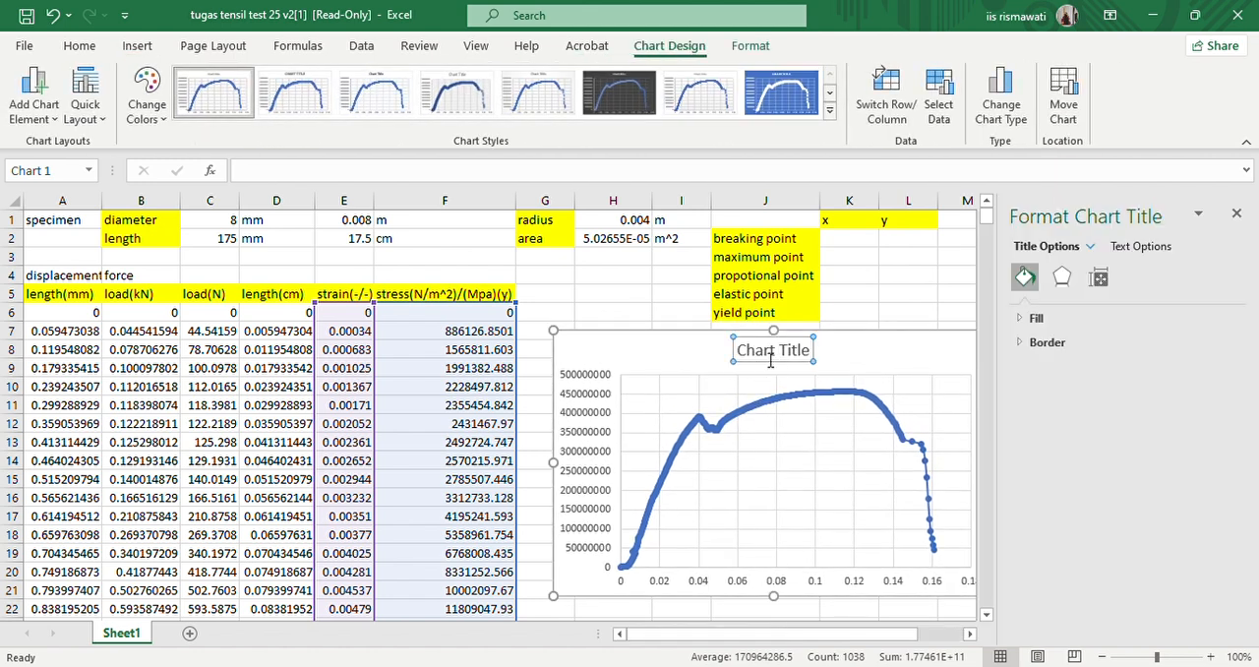
pyautogui.moveTo(738, 351); pyautogui.dragTo(819, 358)
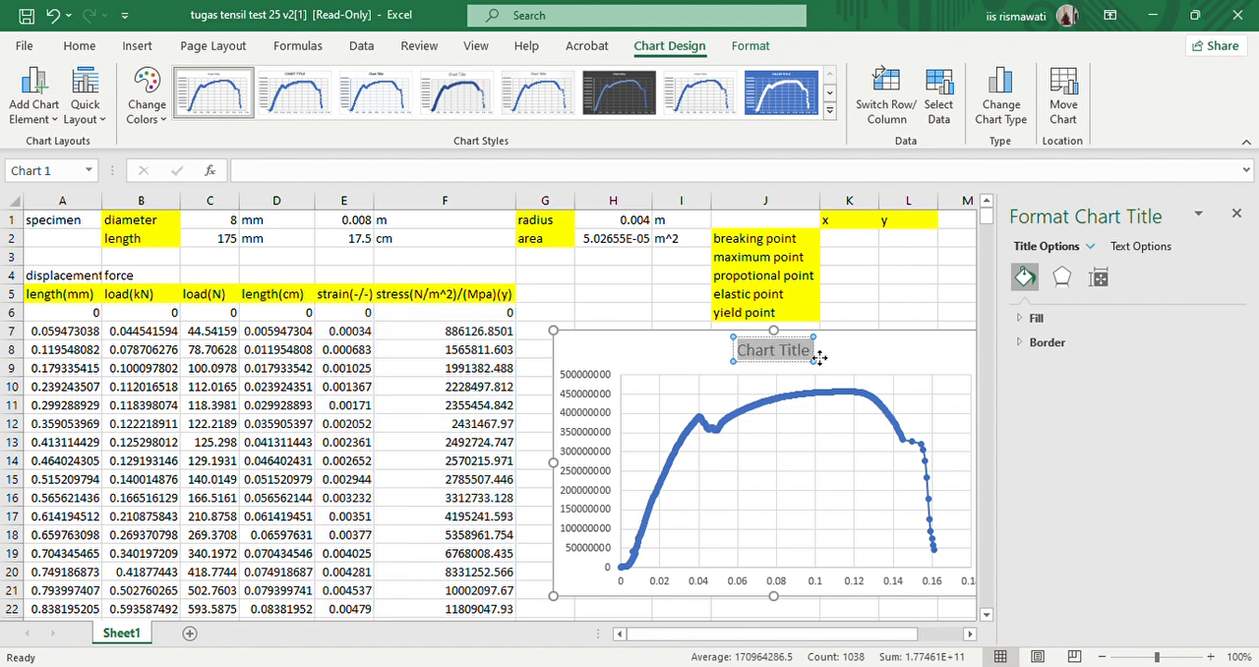
pyautogui.write('kurva')
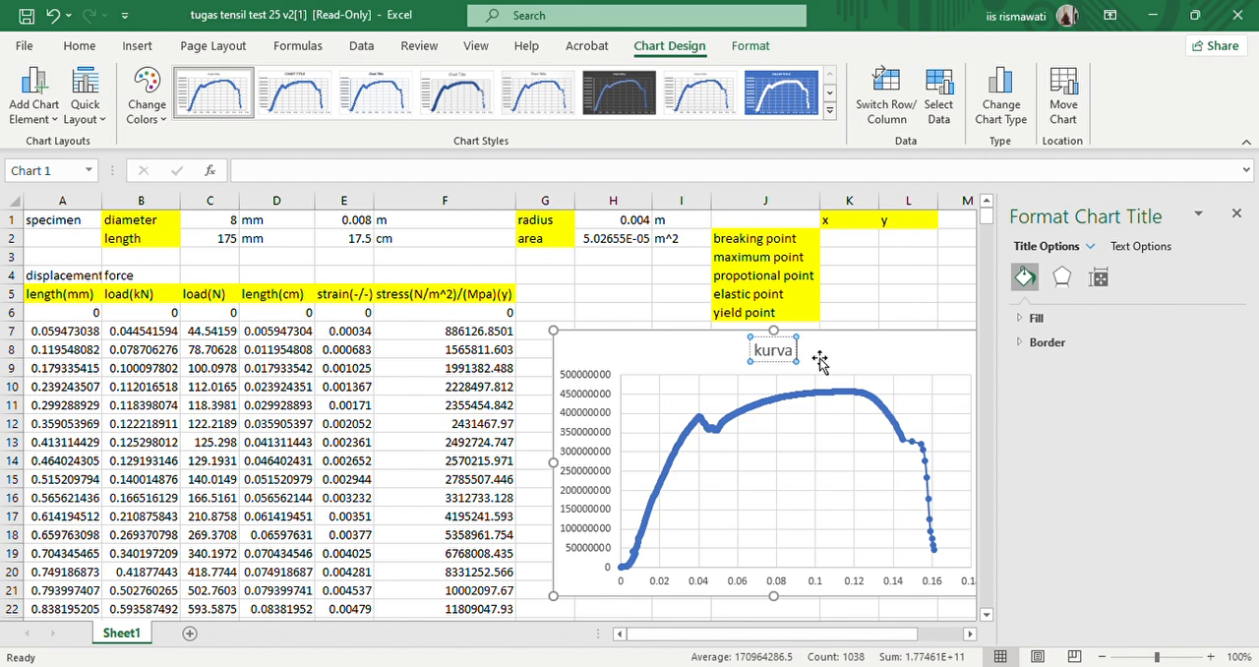
pyautogui.write(' Sr=tres')
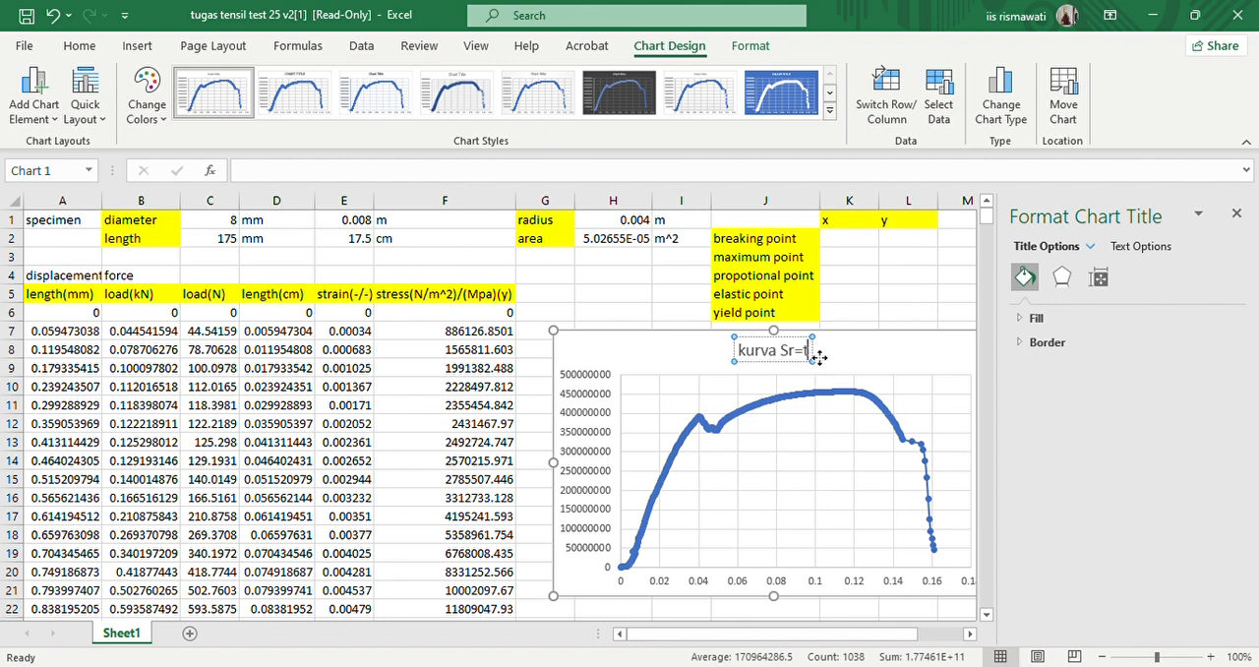
pyautogui.press('BackSpace')
pyautogui.press('BackSpace')
pyautogui.press('BackSpace')
pyautogui.press('BackSpace')
pyautogui.press('BackSpace')
pyautogui.press('BackSpace')
pyautogui.press('BackSpace')
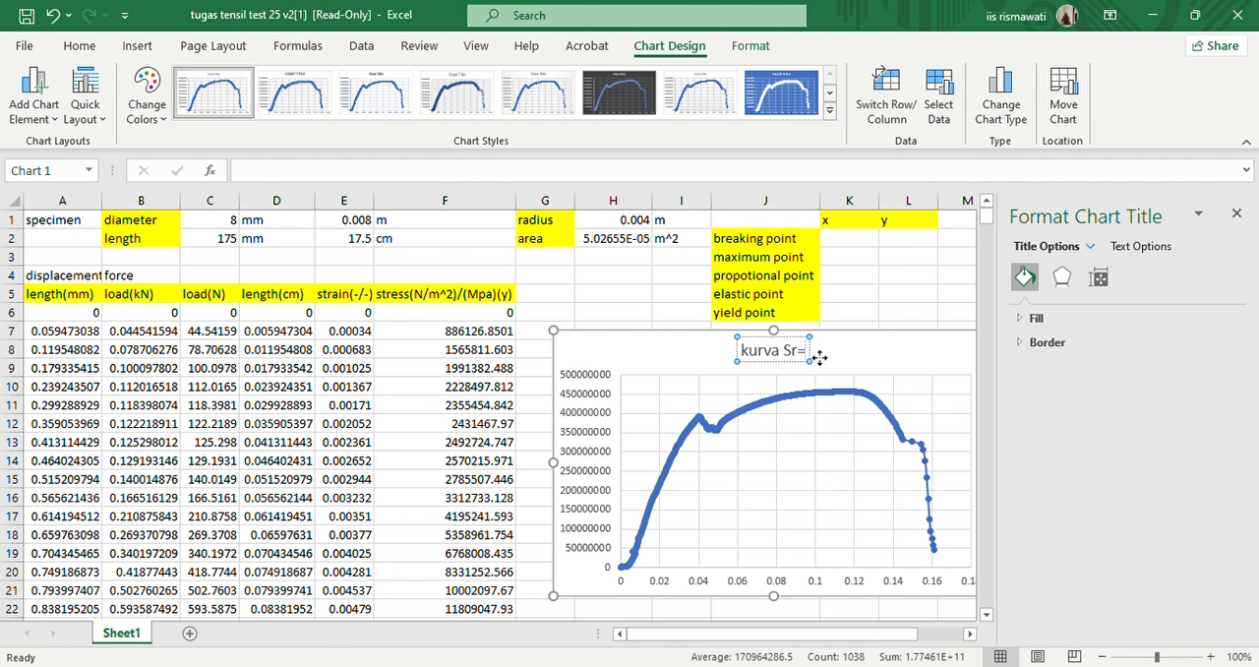
pyautogui.write('tress')
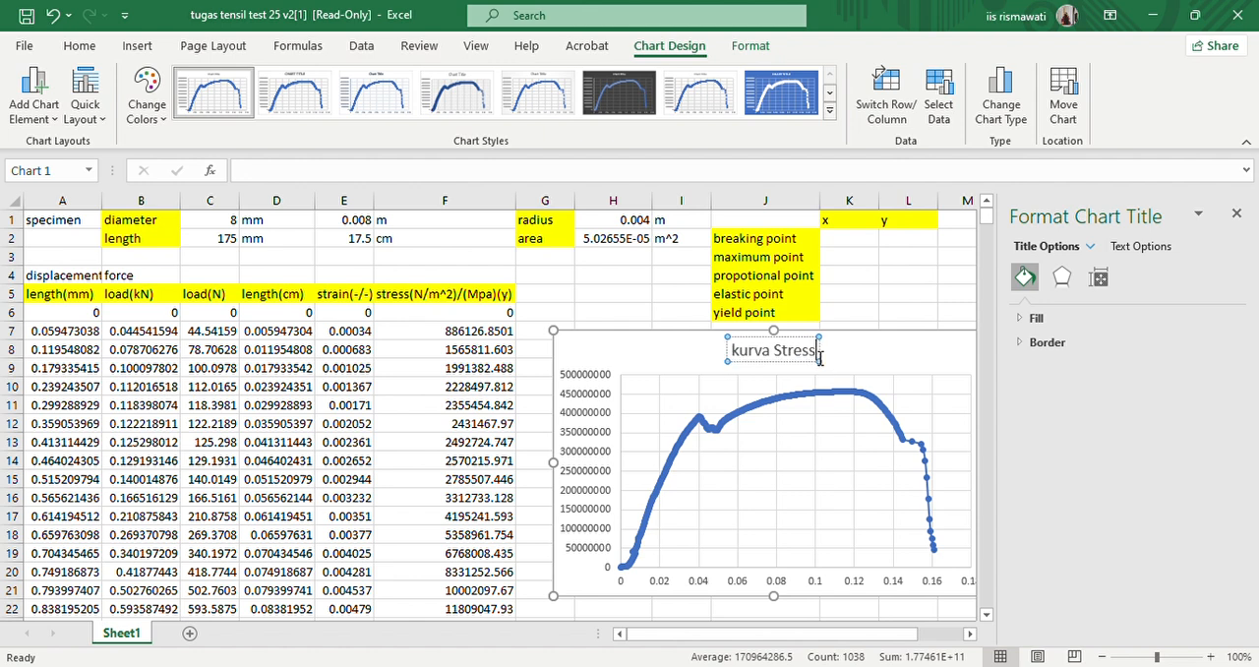
pyautogui.write('-strai')
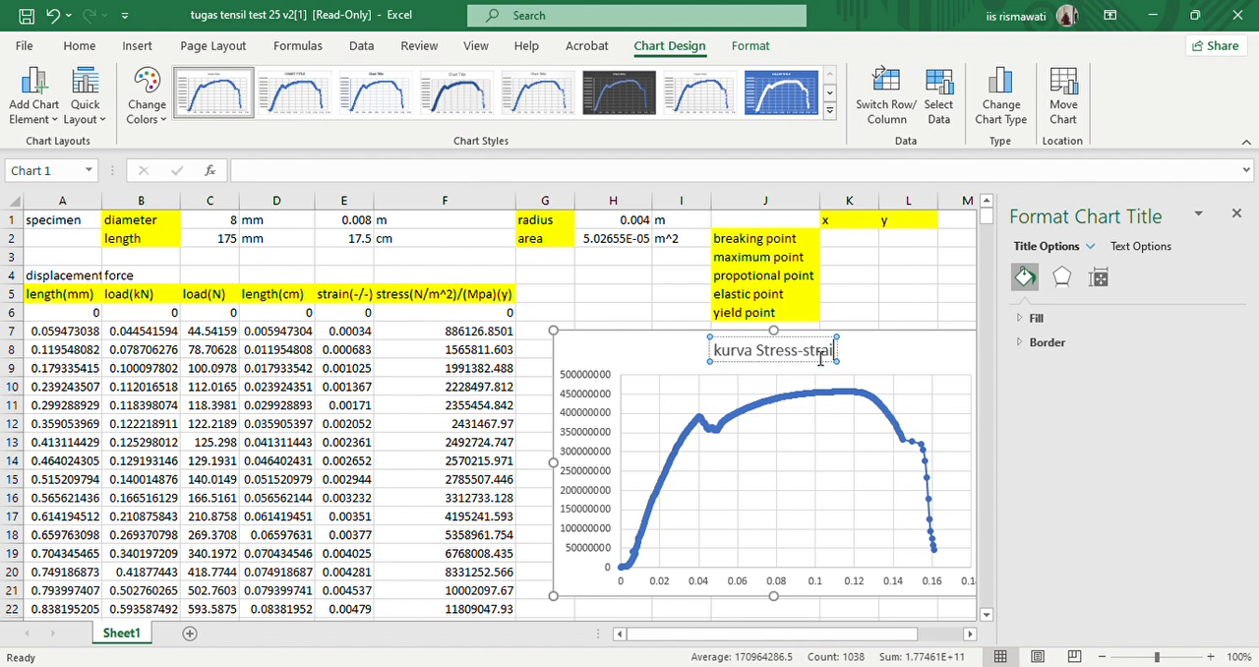
pyautogui.write('n')
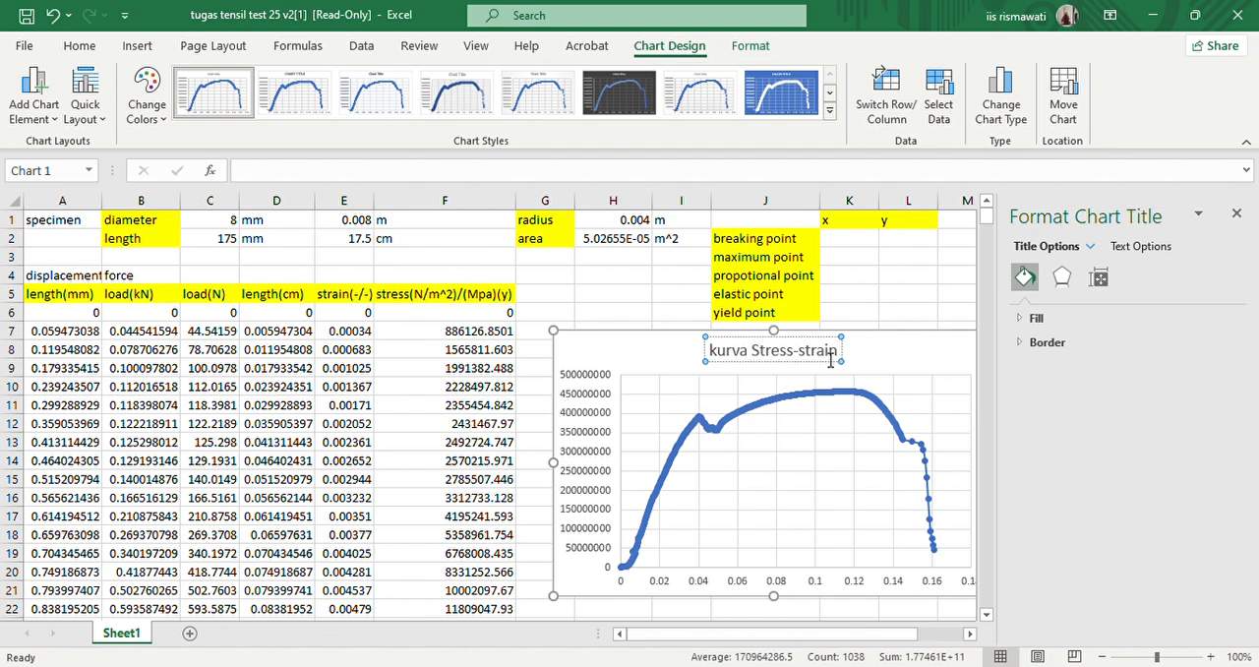
pyautogui.click(908, 312)
pyautogui.click(1236, 214)
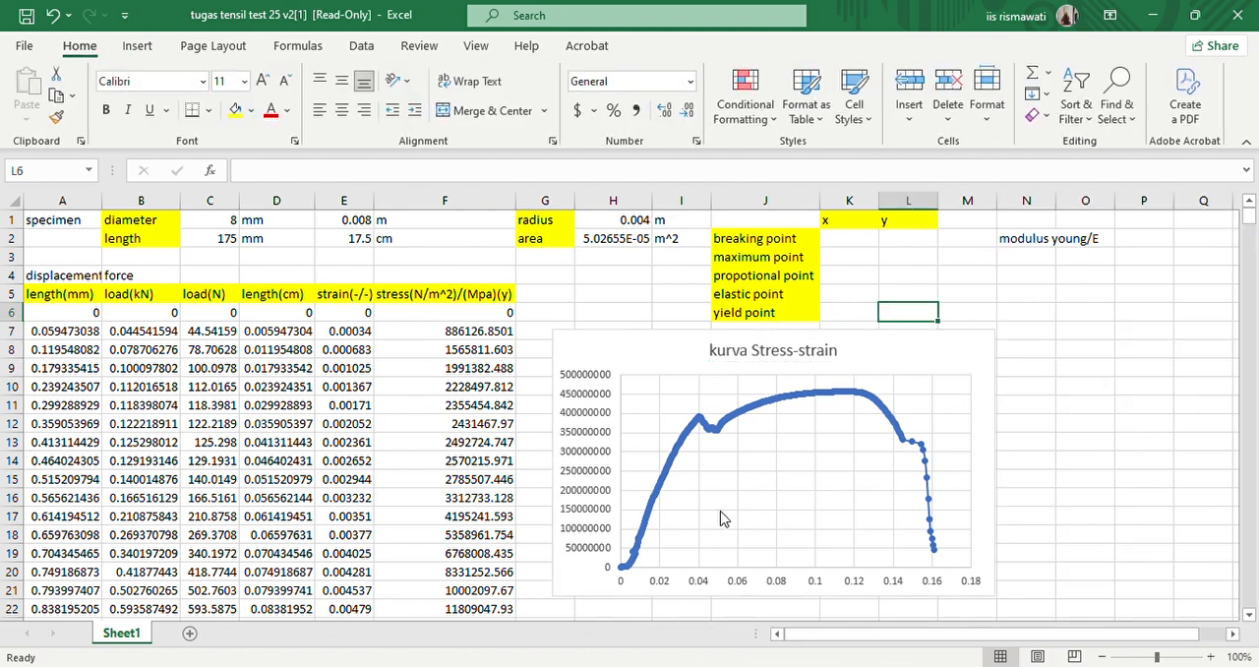
pyautogui.scroll(-2, 724, 507)
pyautogui.scroll(2, 692, 489)
pyautogui.scroll(-2, 610, 464)
pyautogui.scroll(2, 821, 303)
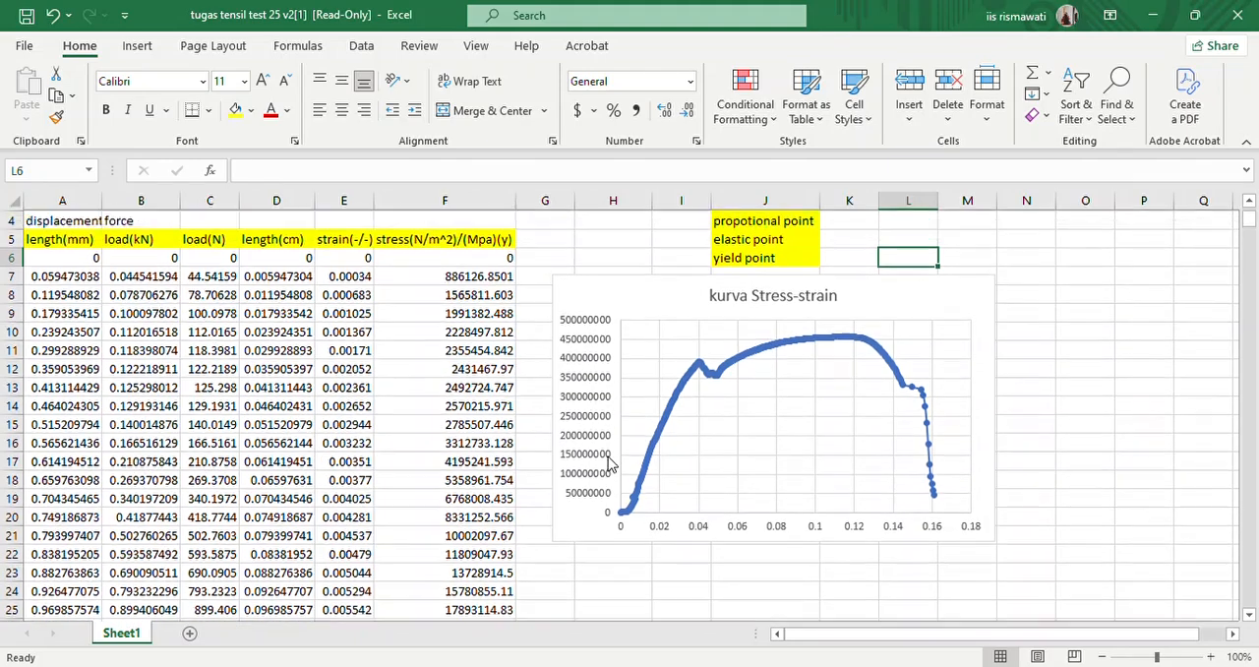
pyautogui.click(897, 321)
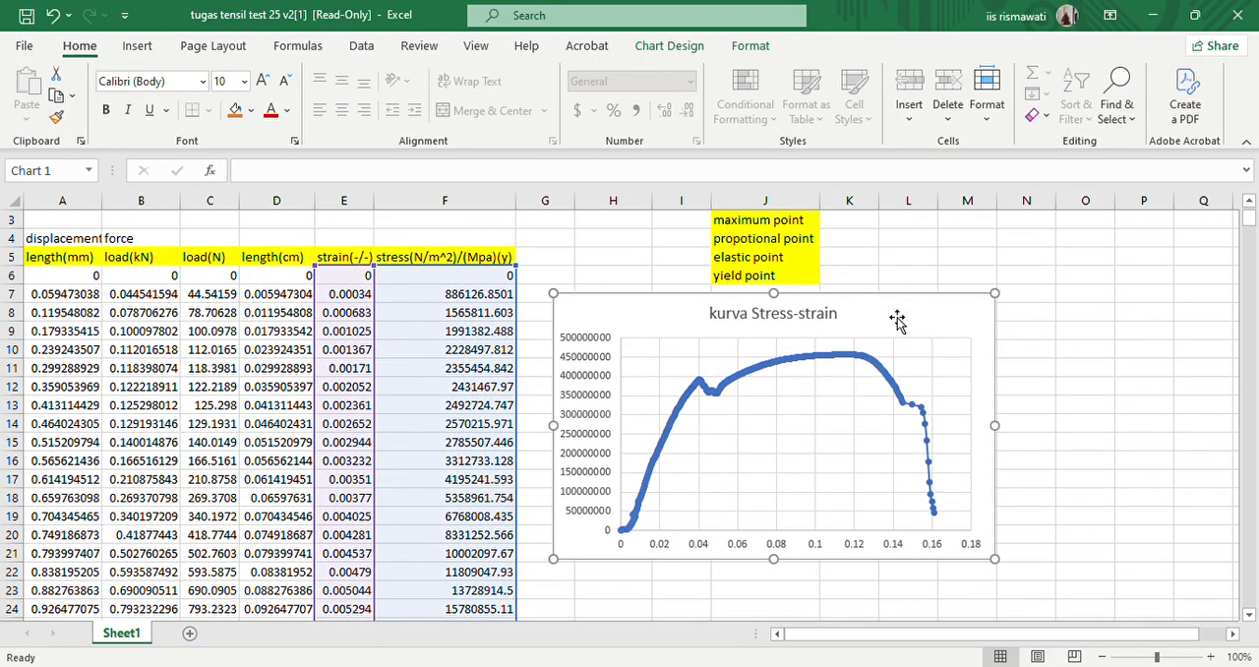
pyautogui.scroll(1, 897, 321)
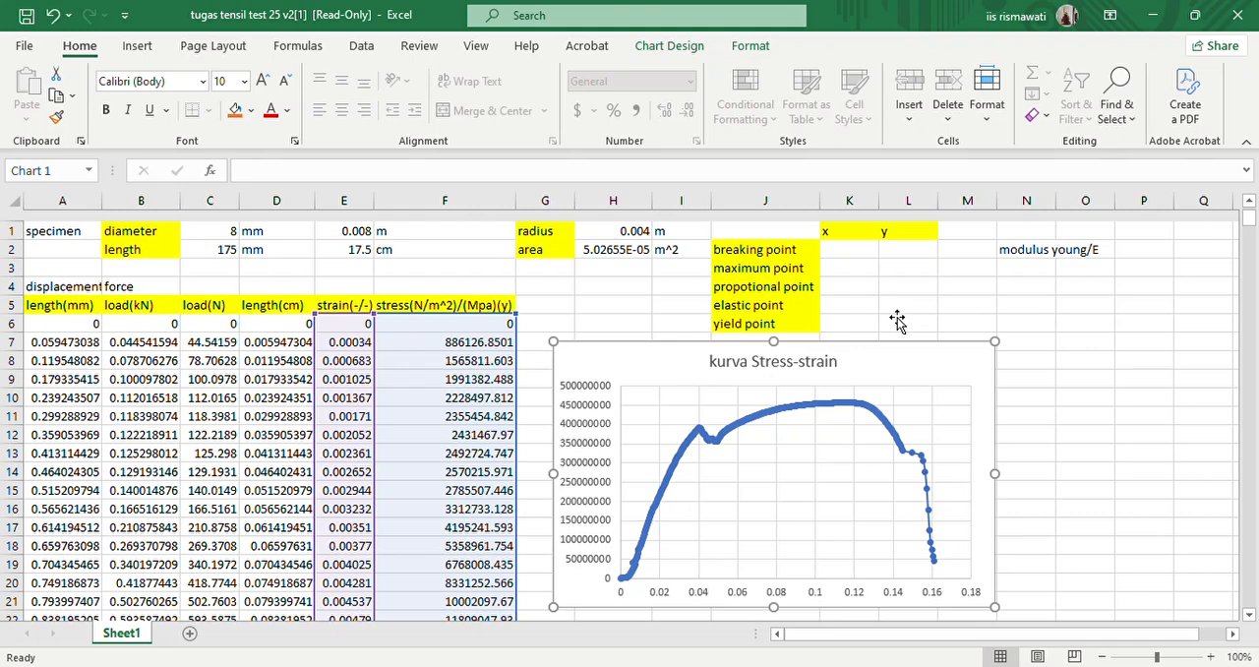
# - Highlight the modulus young/E label in cells N2:O2 with yellow fill
pyautogui.click(1015, 242)
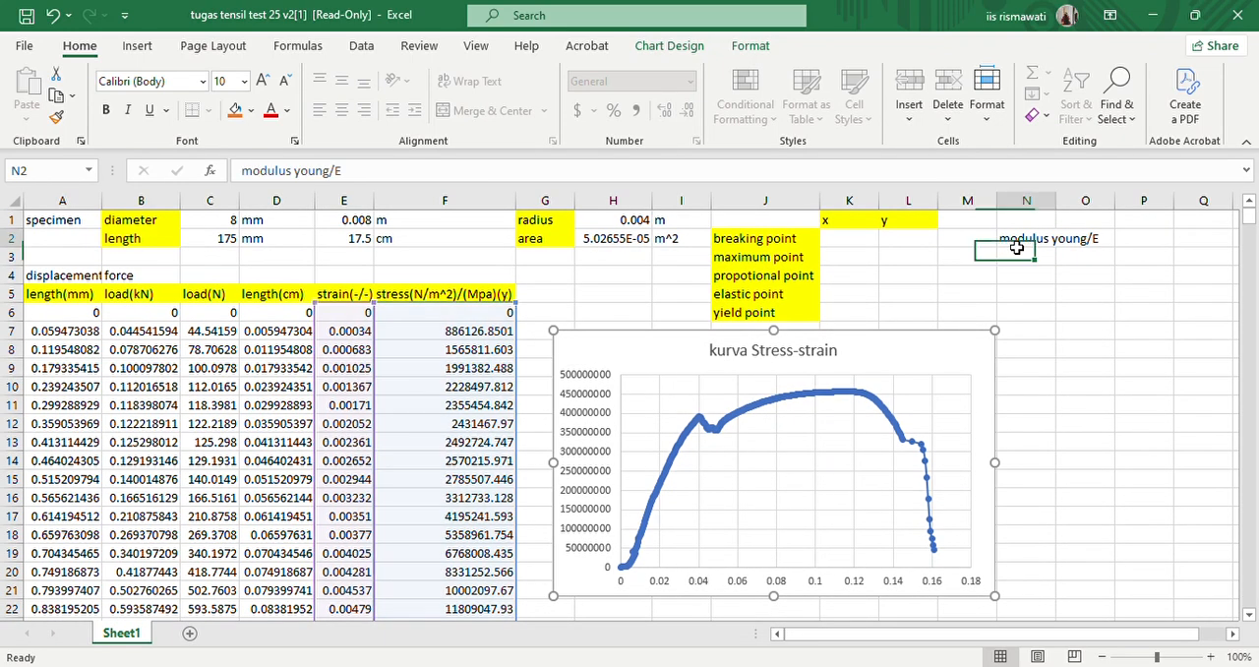
pyautogui.click(1021, 252)
pyautogui.moveTo(1020, 241); pyautogui.dragTo(1092, 242)
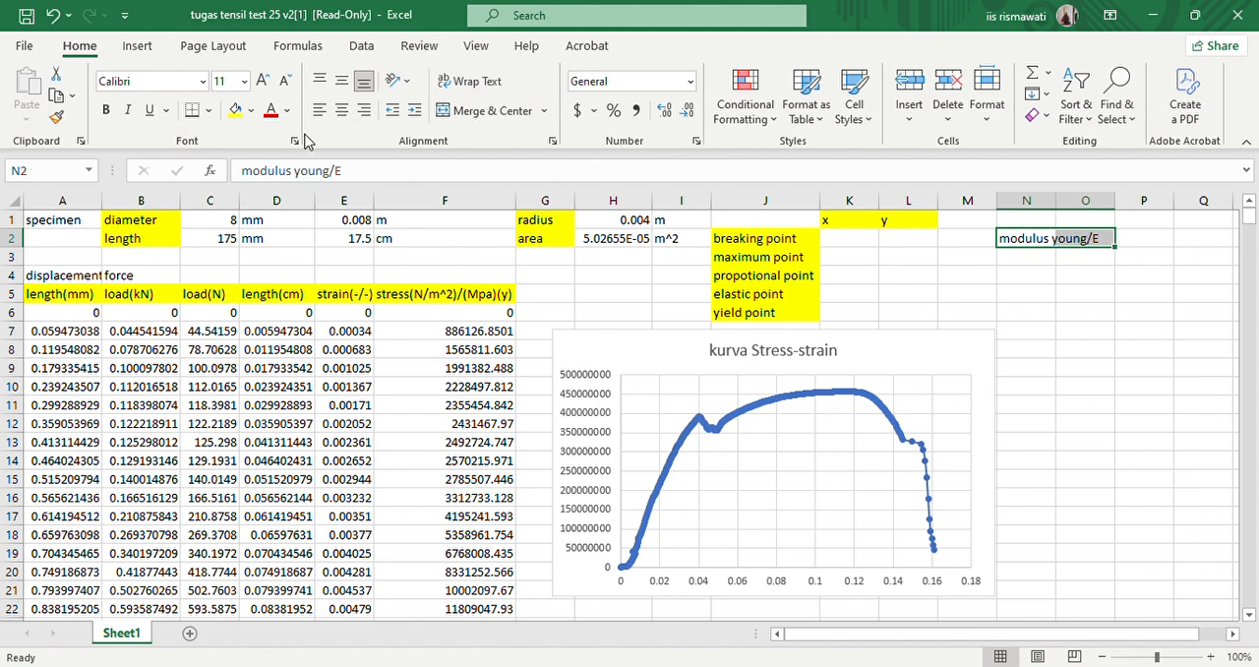
pyautogui.click(235, 110)
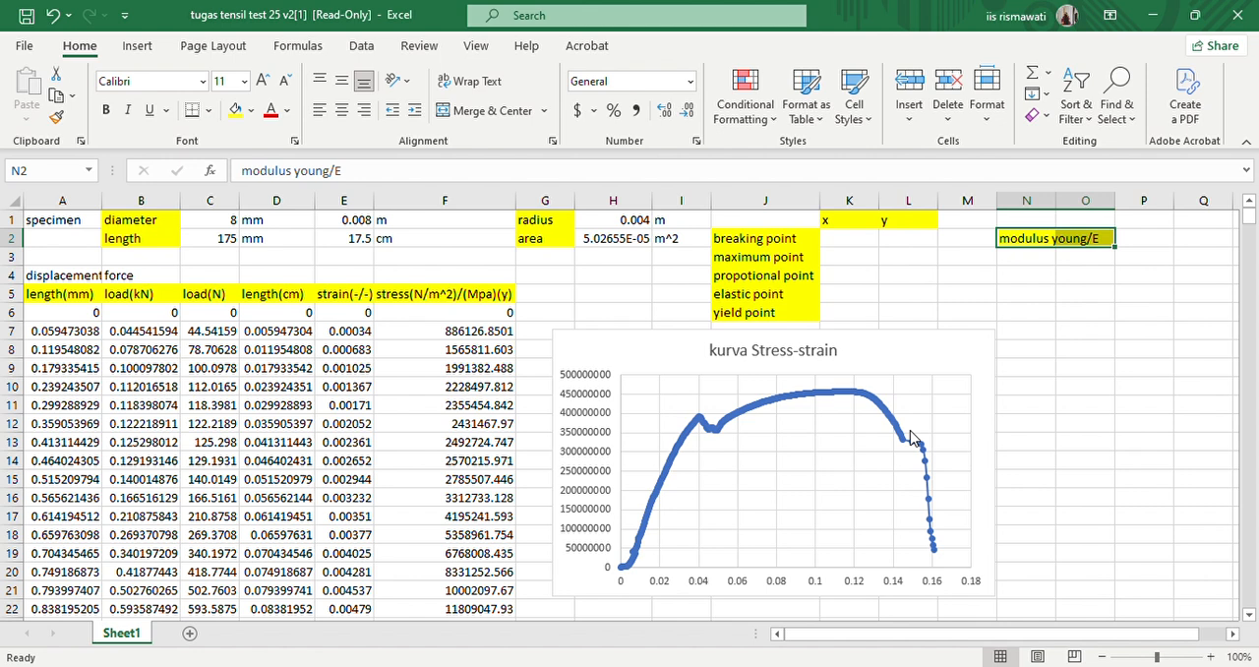
pyautogui.click(898, 380)
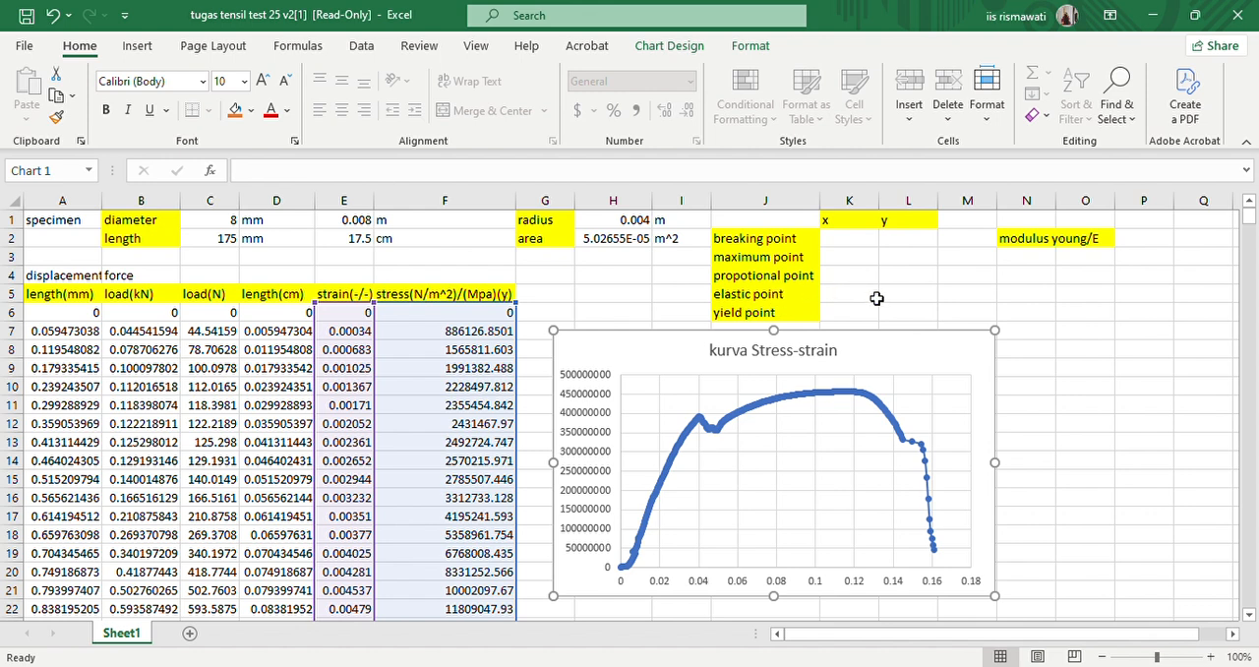
pyautogui.scroll(-2, 915, 374)
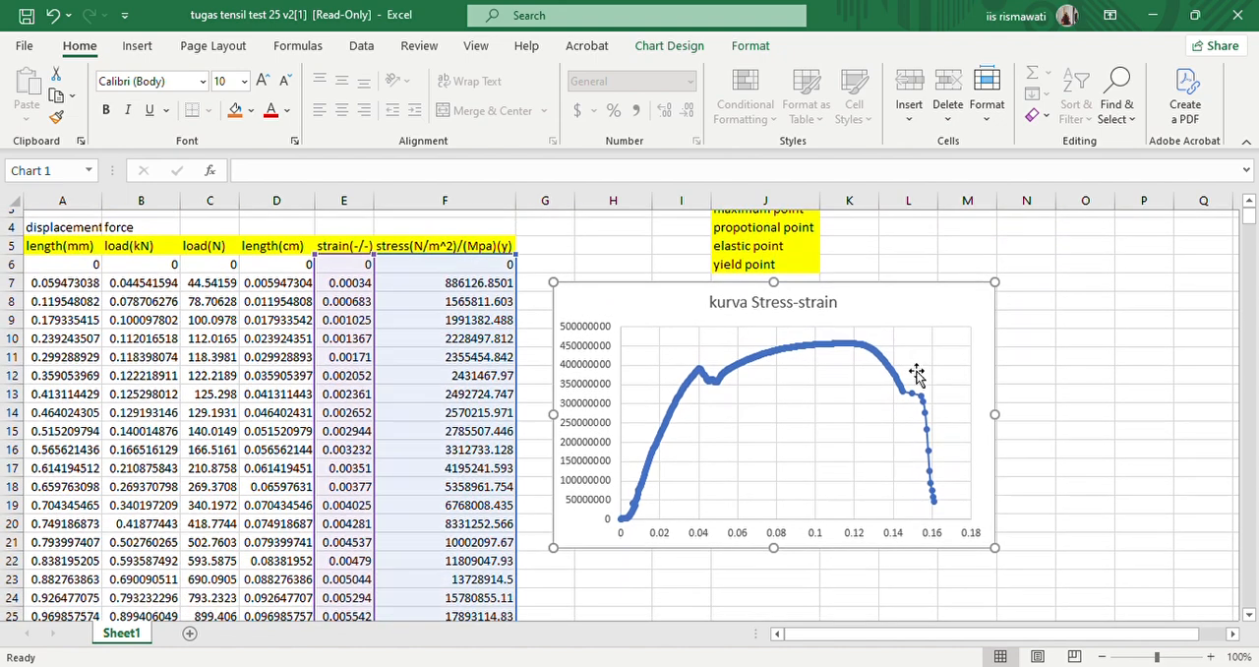
pyautogui.scroll(1, 916, 374)
pyautogui.scroll(1, 916, 373)
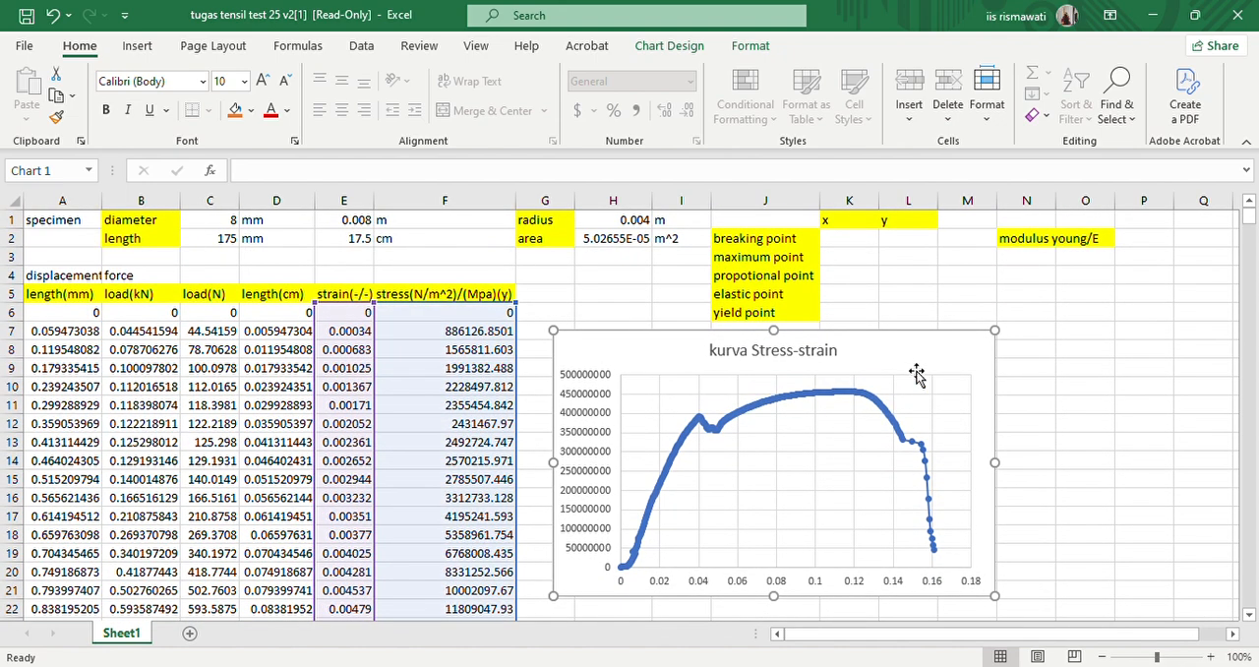